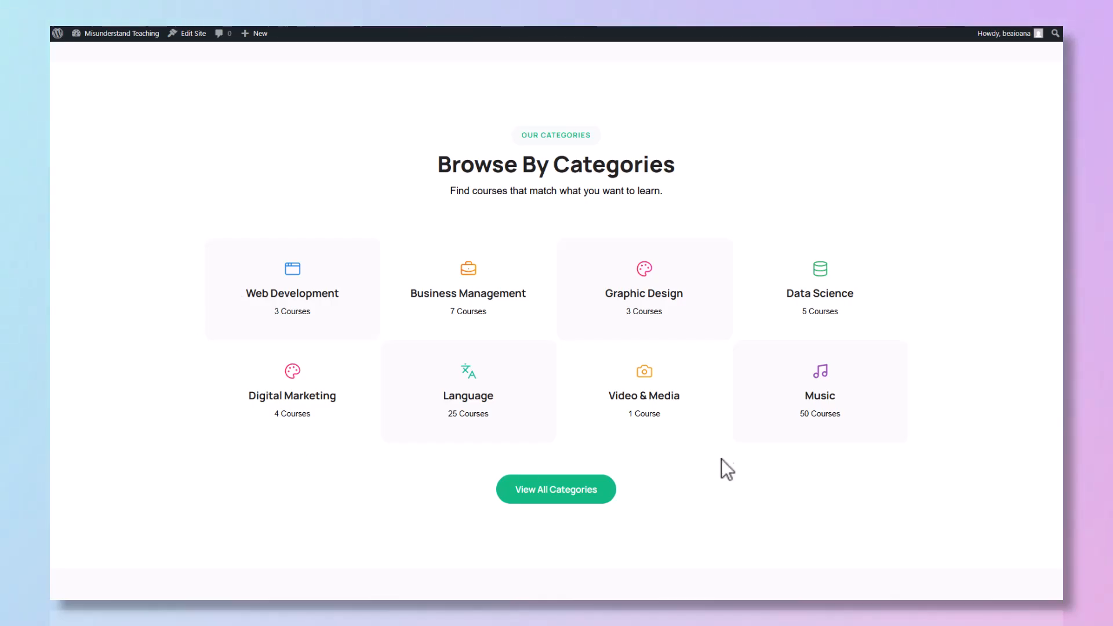
- Go from the site's home page to the WordPress administration area
scroll(871, 325, "up", 20)
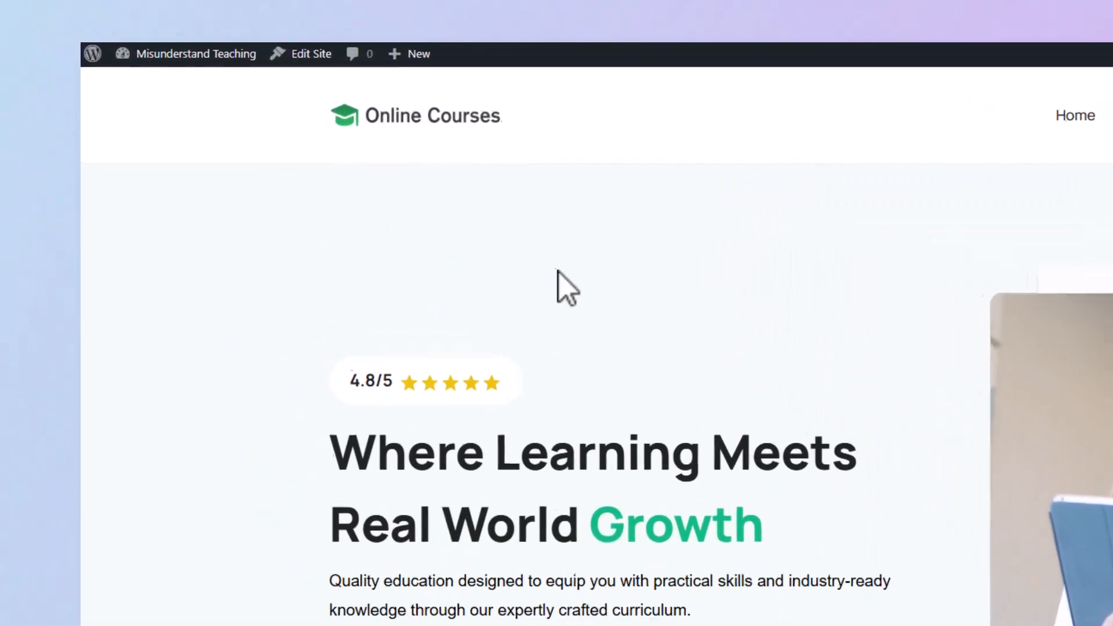
left_click(93, 57)
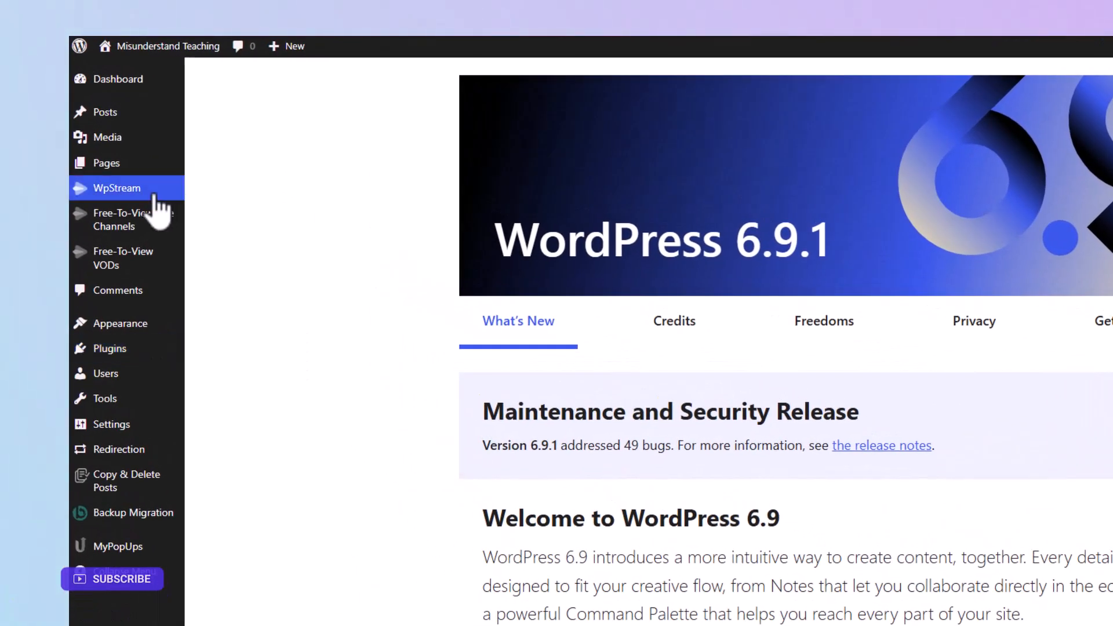
mouse_move(93, 155)
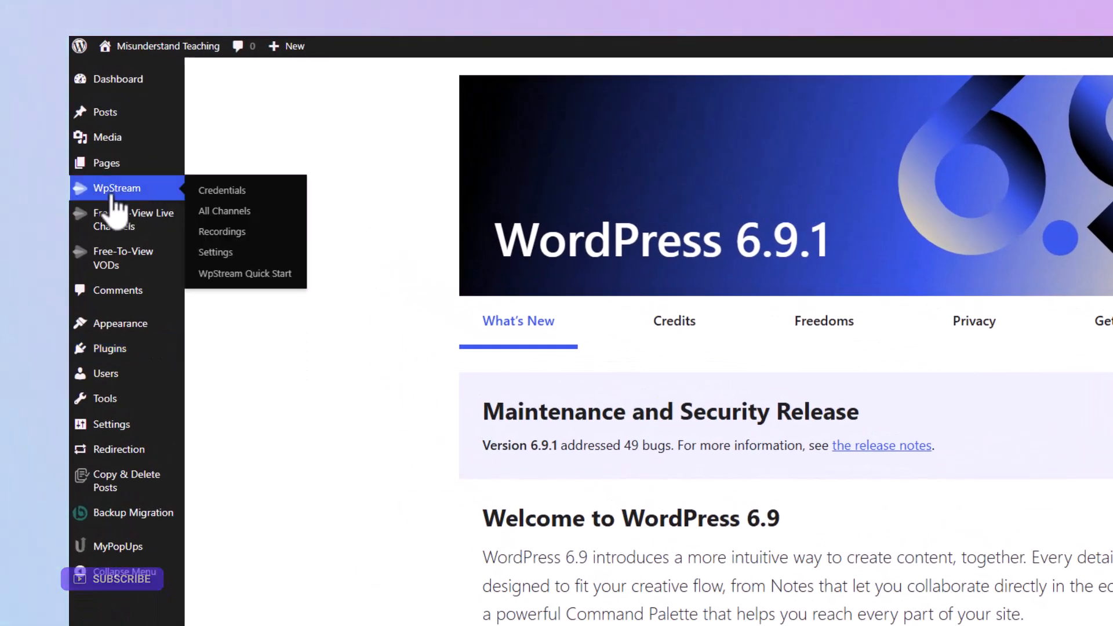
- Search the plugin directory for WpStream from the page for adding plugins
left_click(112, 354)
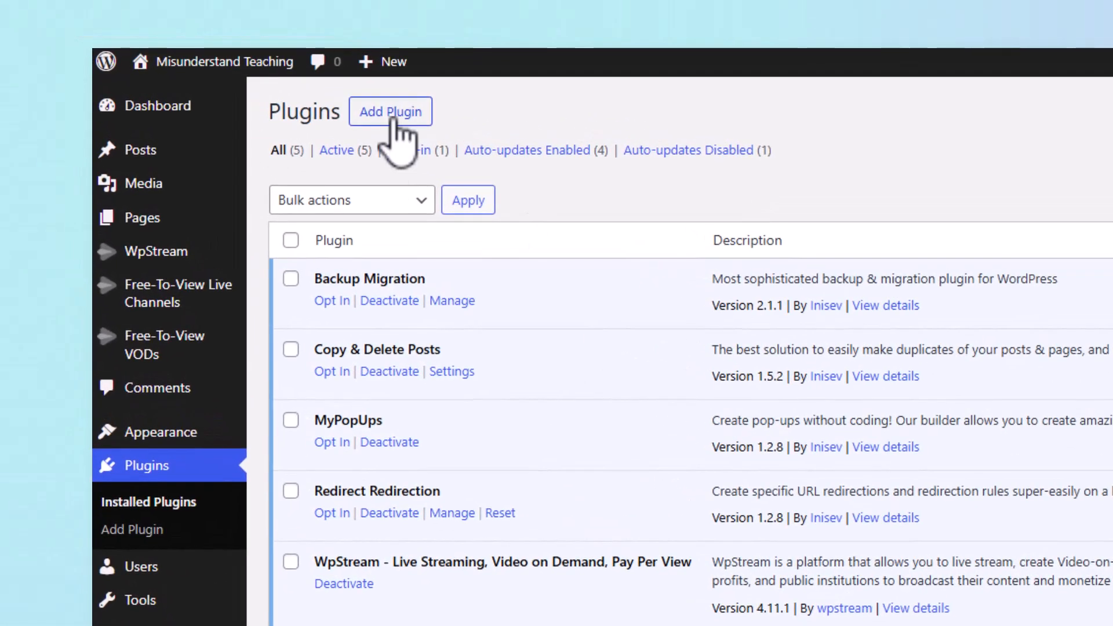
left_click(392, 113)
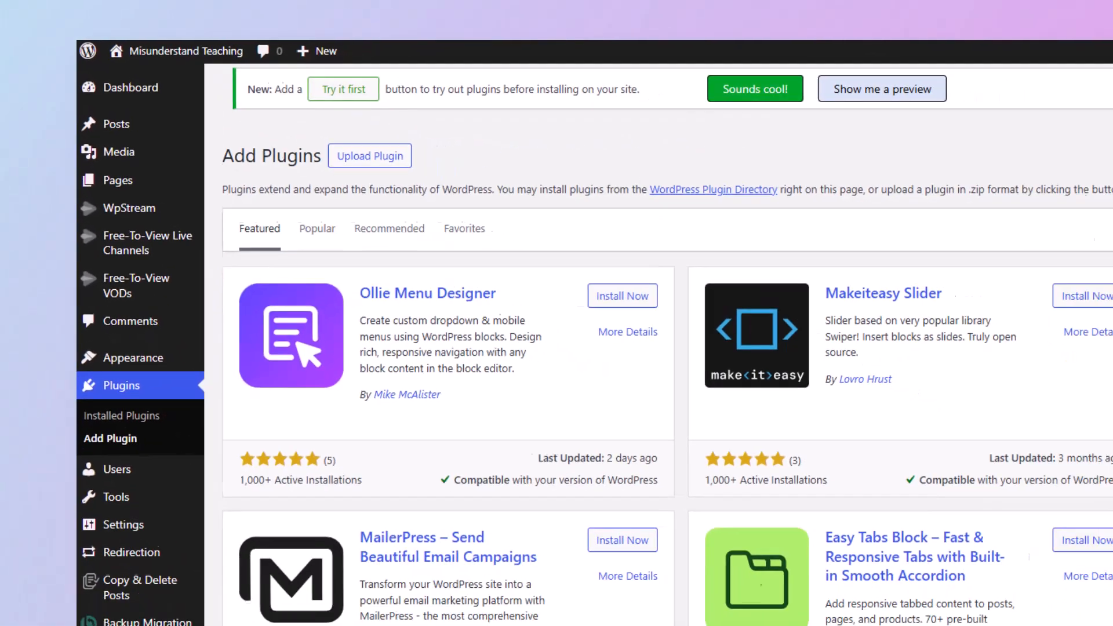
left_click(887, 176)
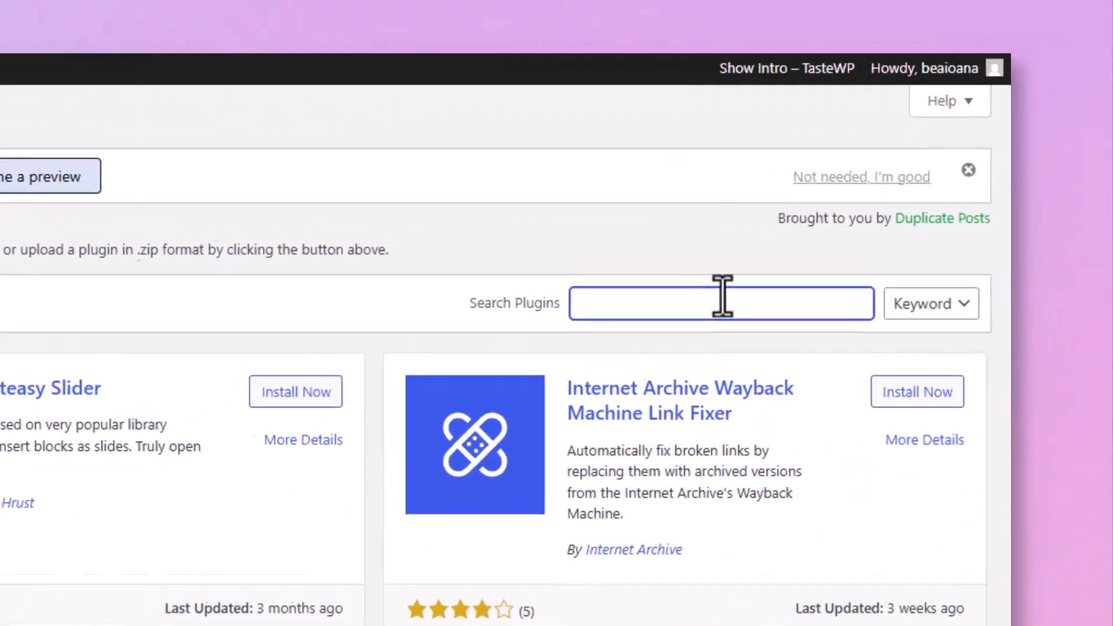
type("W")
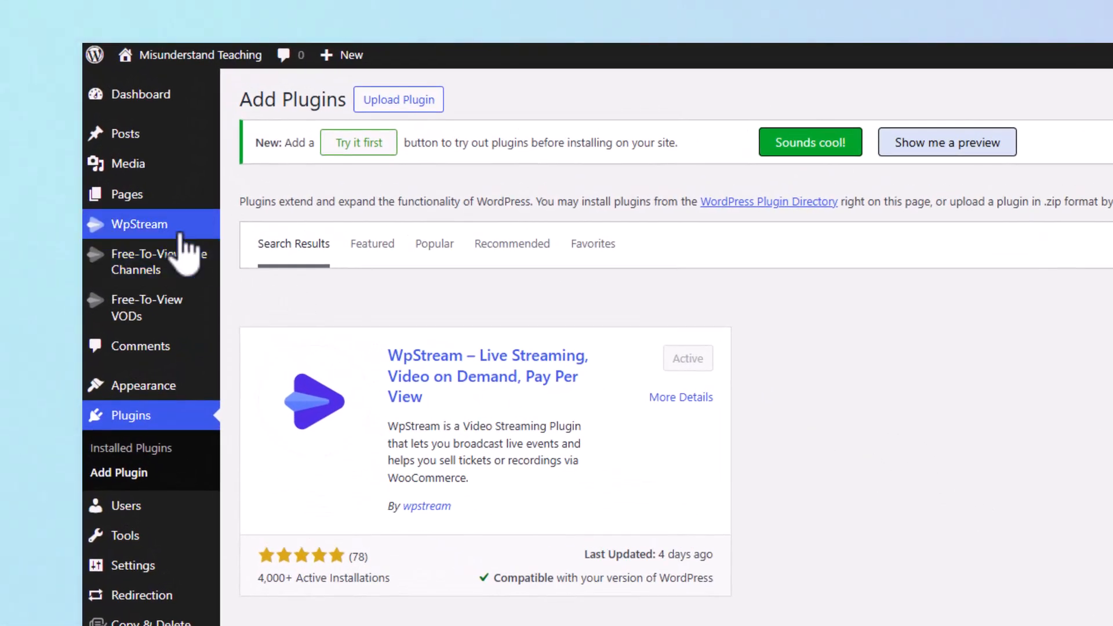
- Check the WpStream credentials page, and turn on the Online Course channel in the list of all channels
mouse_move(179, 231)
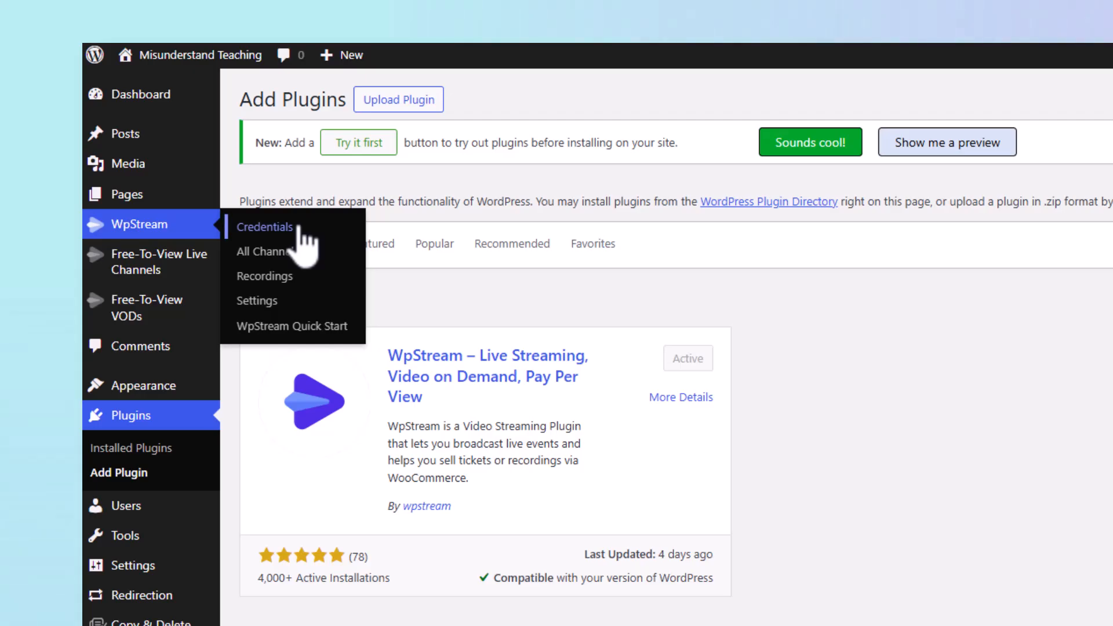
left_click(300, 230)
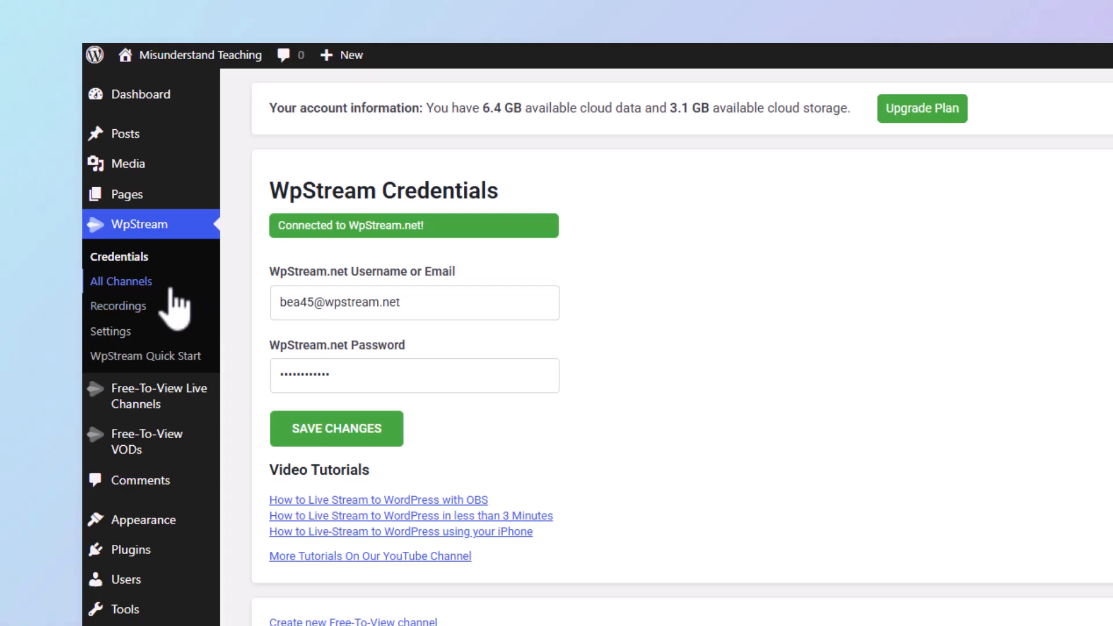
left_click(162, 284)
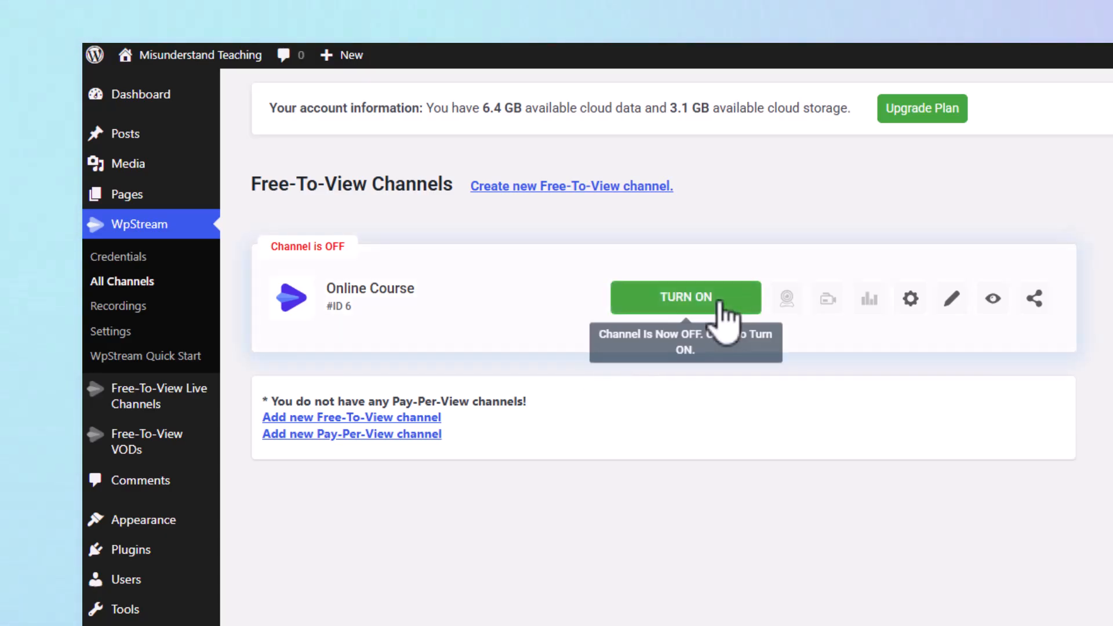
left_click(720, 308)
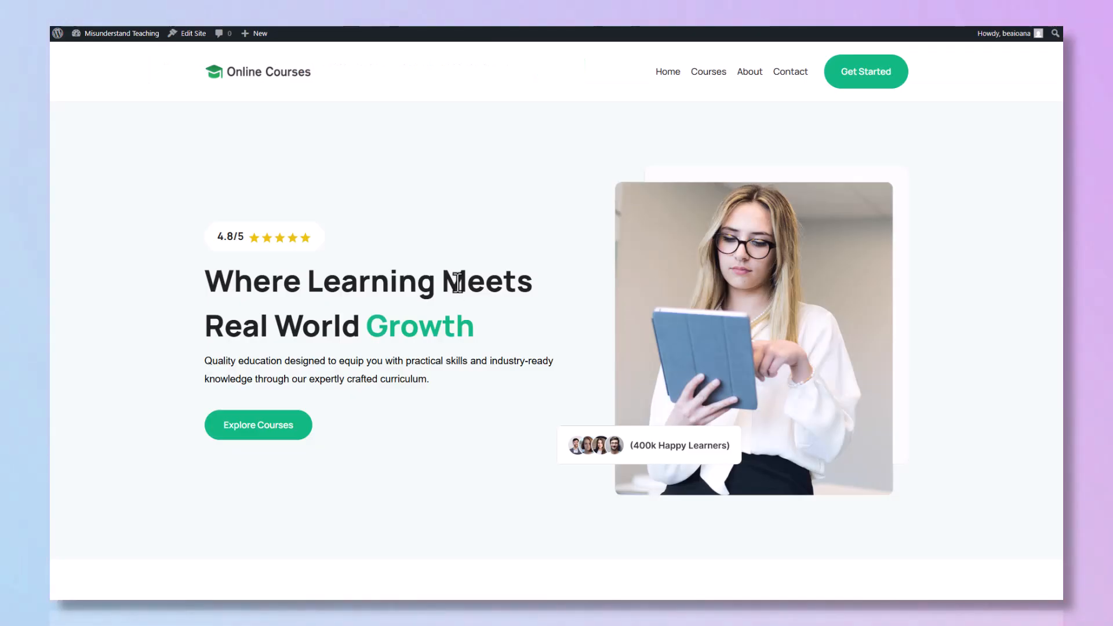
- Look over the website's home page and open its Front Page template in the site editor
scroll(457, 283, "down", 8)
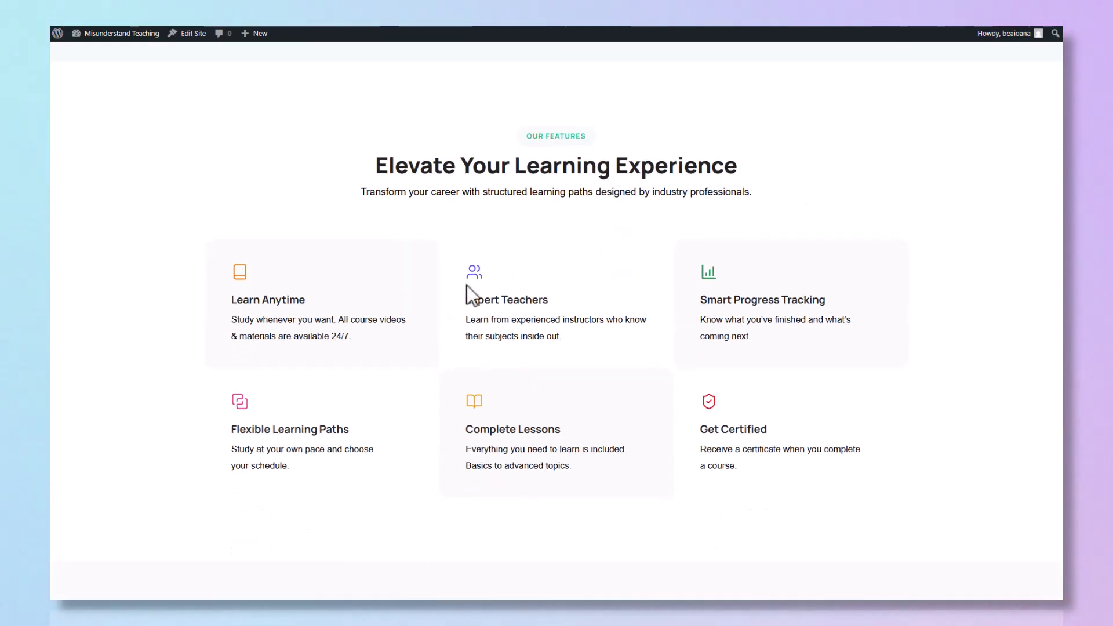
scroll(433, 218, "up", 8)
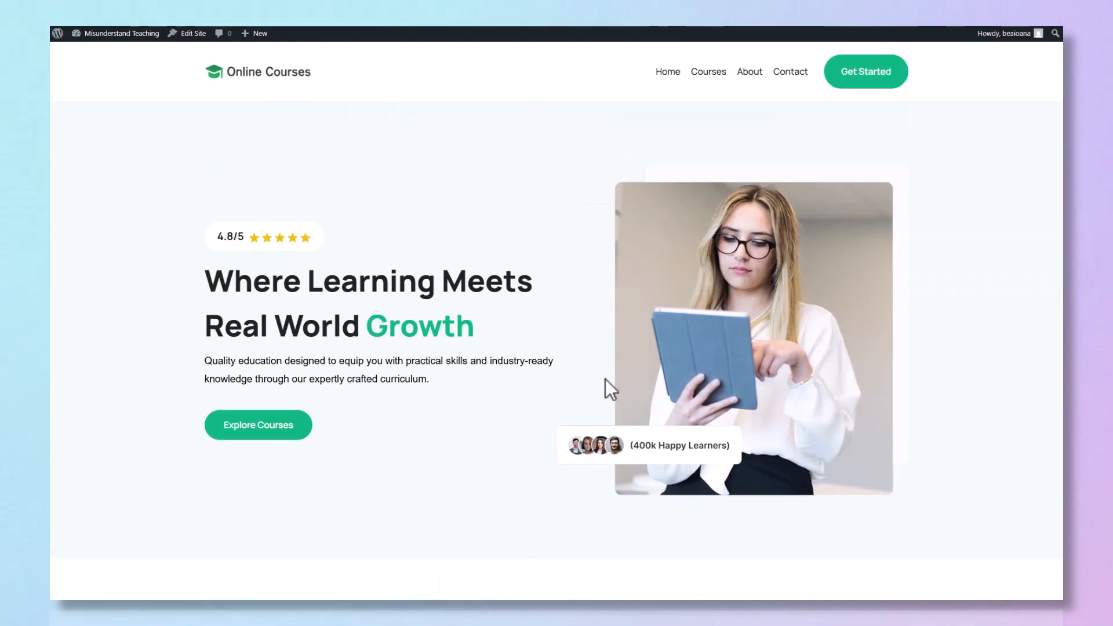
scroll(520, 302, "down", 4)
scroll(390, 376, "up", 4)
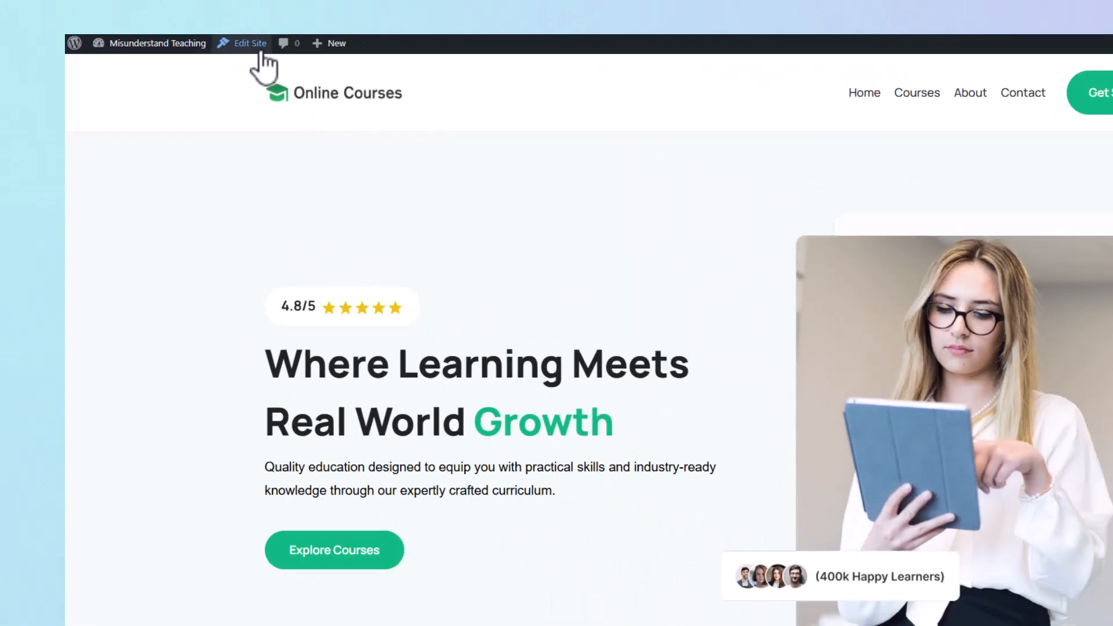
left_click(449, 78)
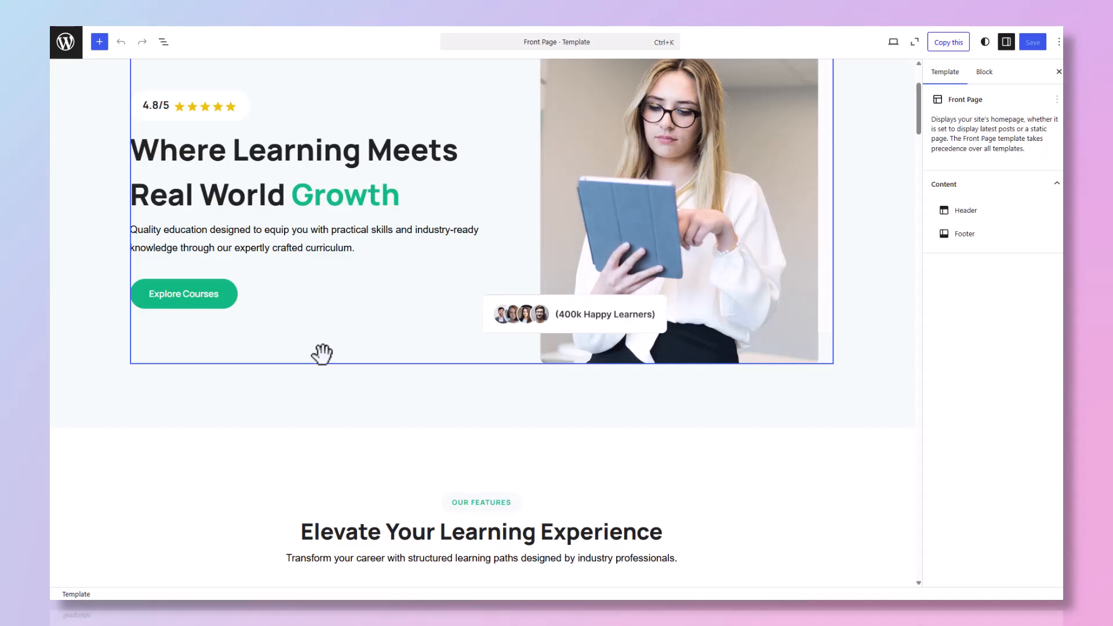
- Insert a Shortcode block at the end of the Features group on the front page
scroll(321, 354, "down", 2)
left_click(256, 415)
left_click(301, 390)
left_click(301, 380)
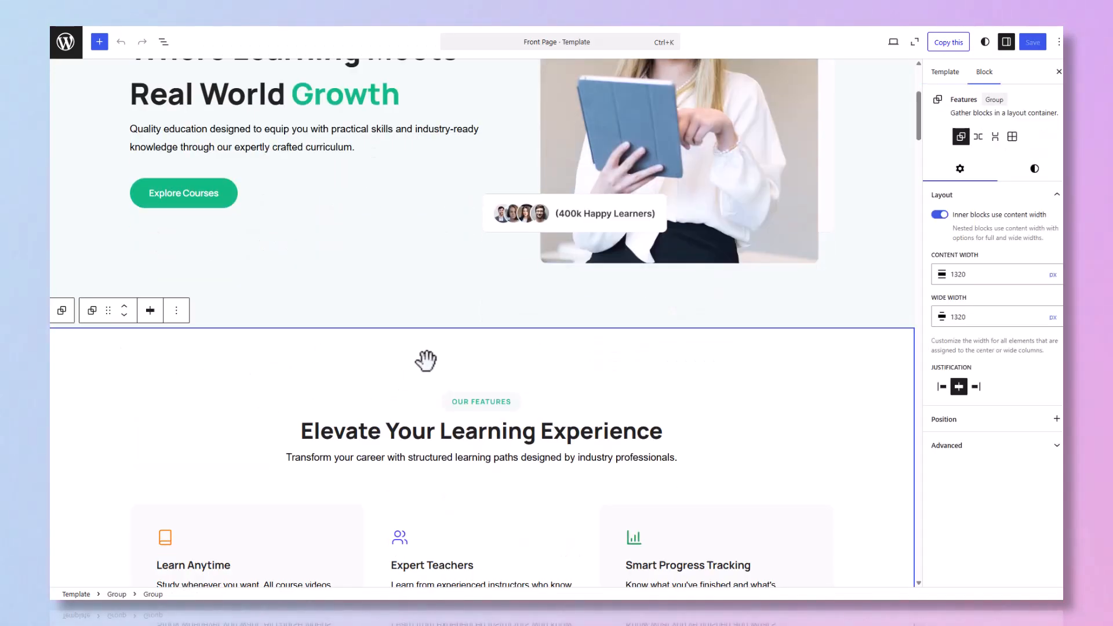
scroll(425, 360, "down", 2)
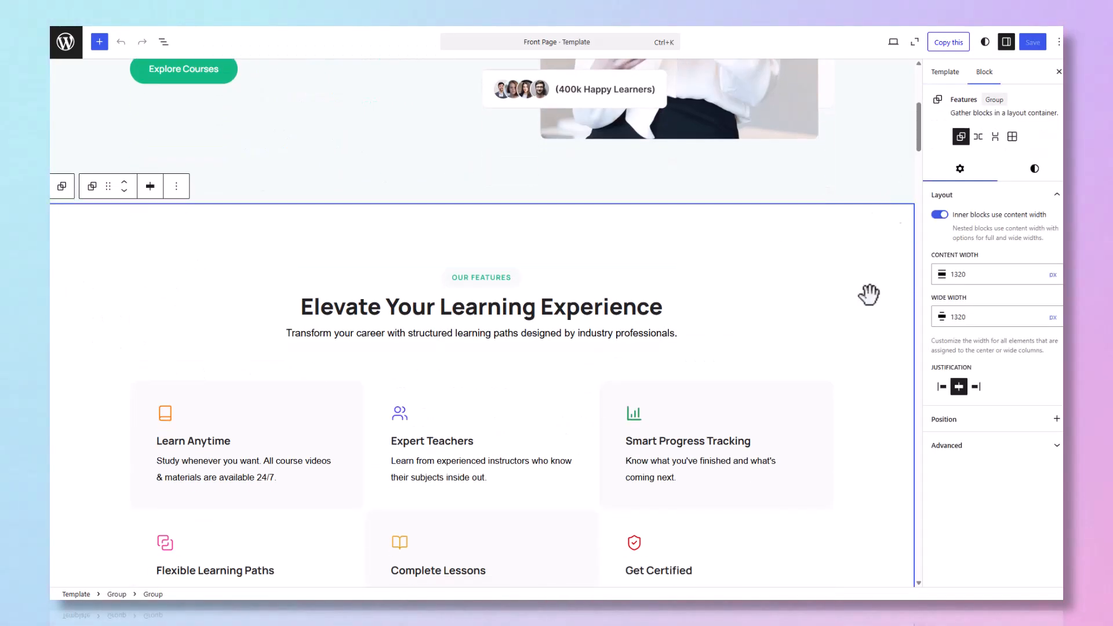
scroll(834, 287, "down", 4)
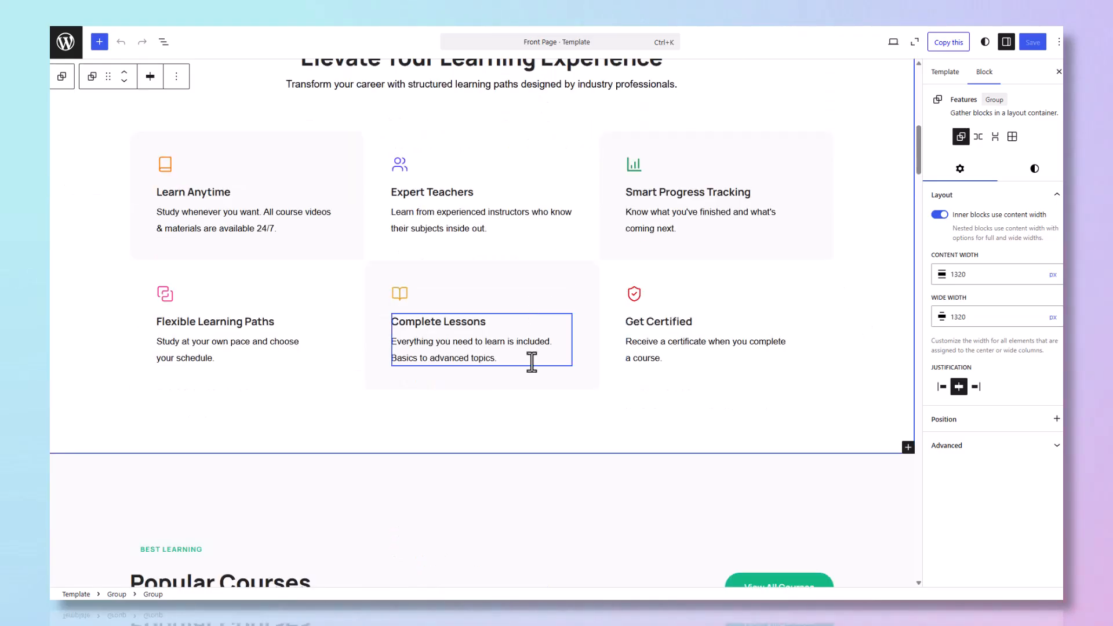
left_click(908, 448)
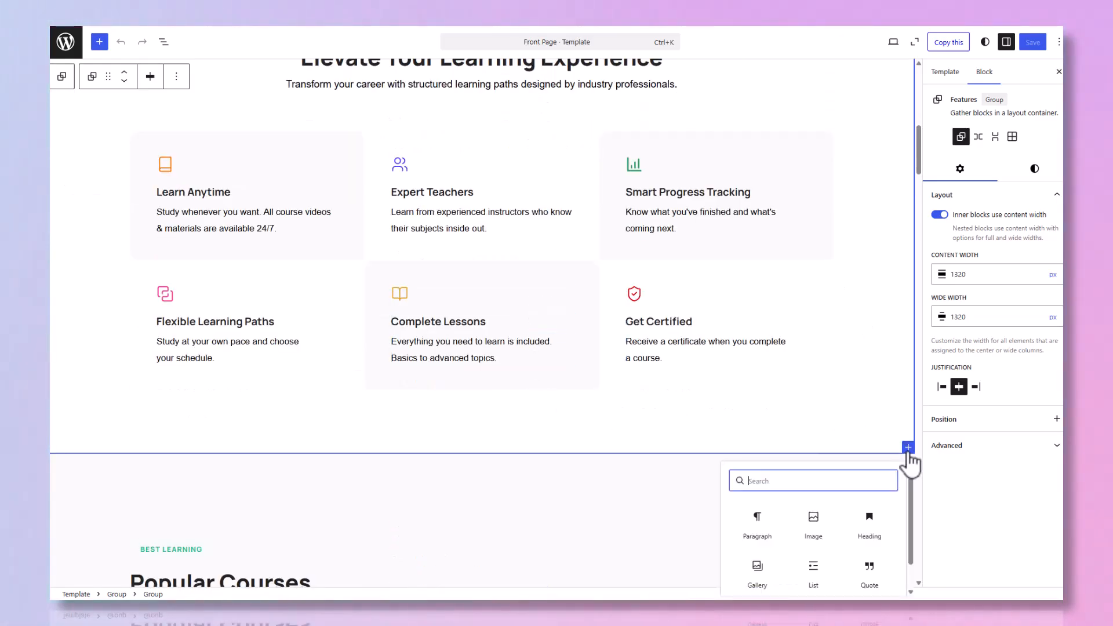
scroll(629, 454, "down", 2)
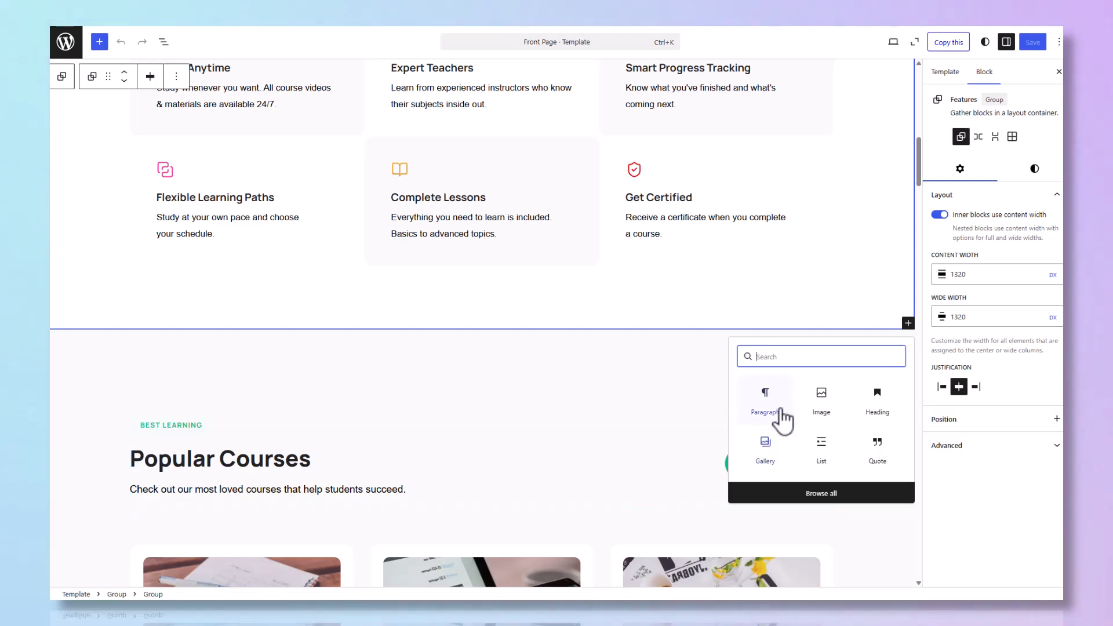
type("shoprt")
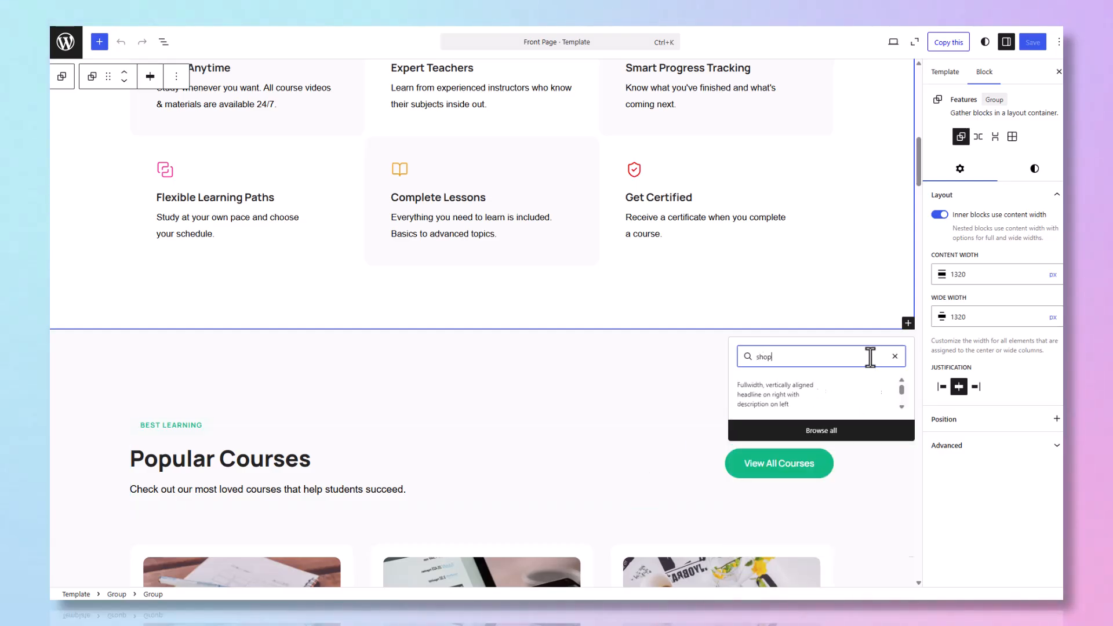
key("BackSpace")
key("BackSpace")
type("rt")
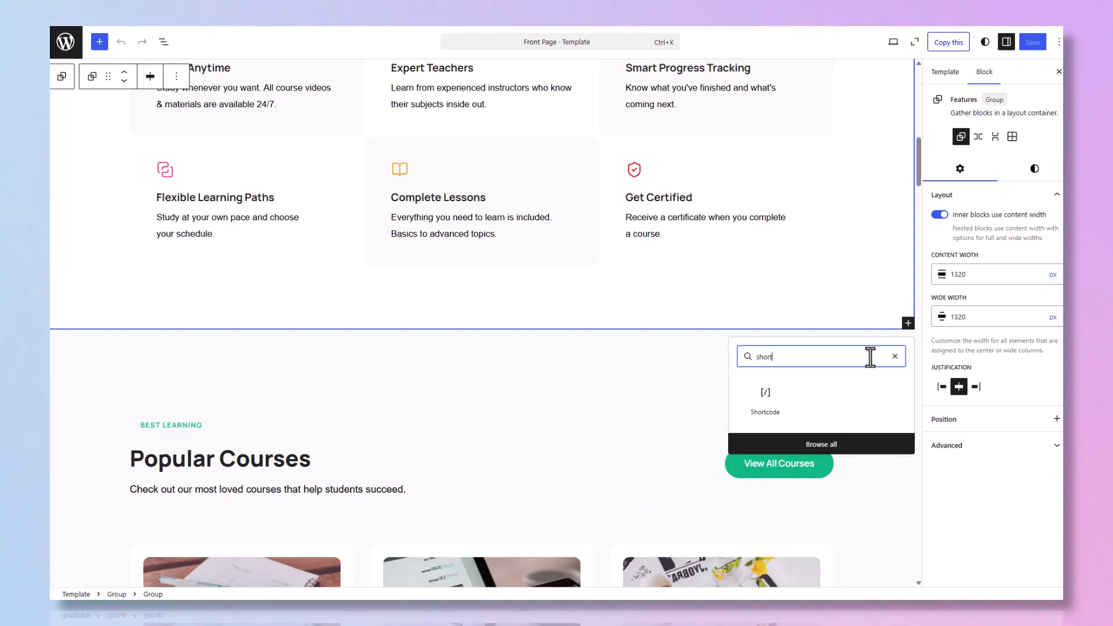
left_click(765, 400)
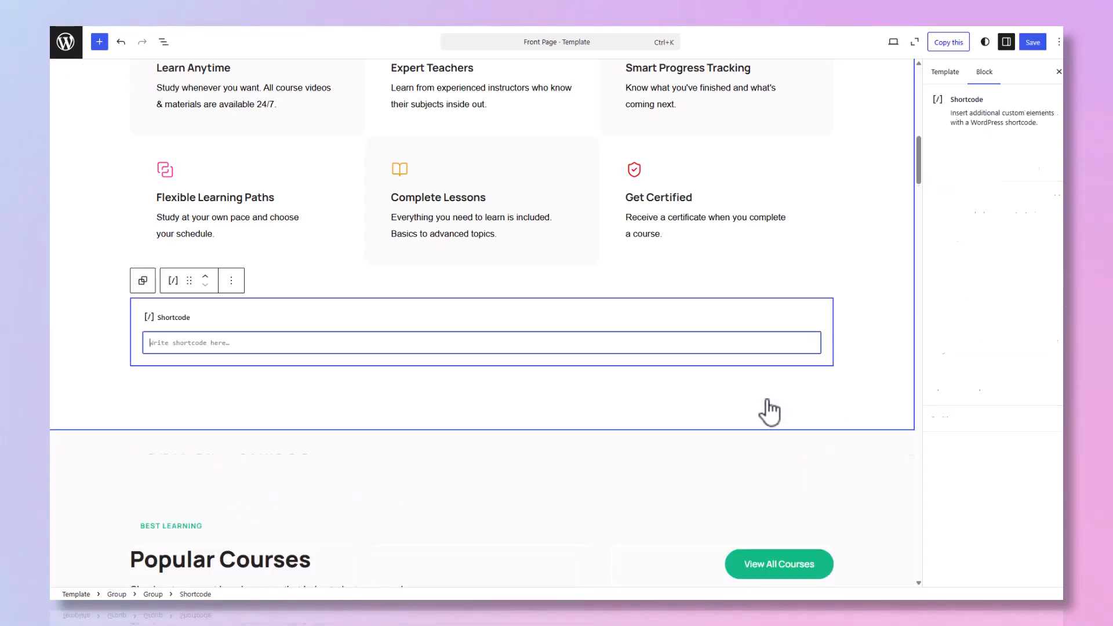
- Move the Shortcode block up to the start of the Features group, above the "Elevate Your Learning Experience" heading
left_click(204, 277)
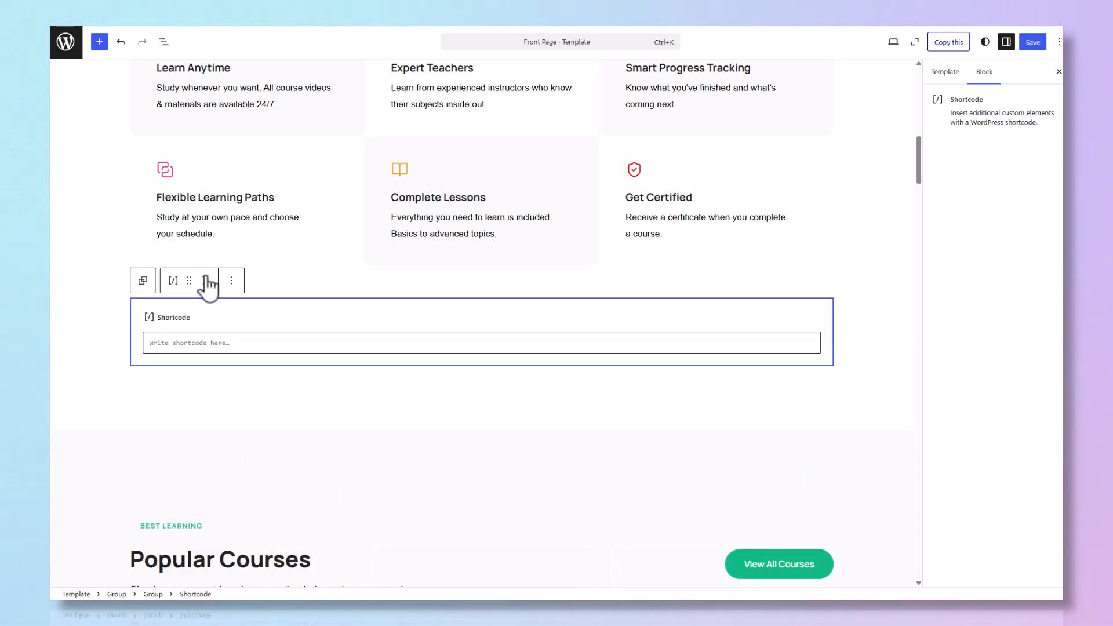
left_click(204, 277)
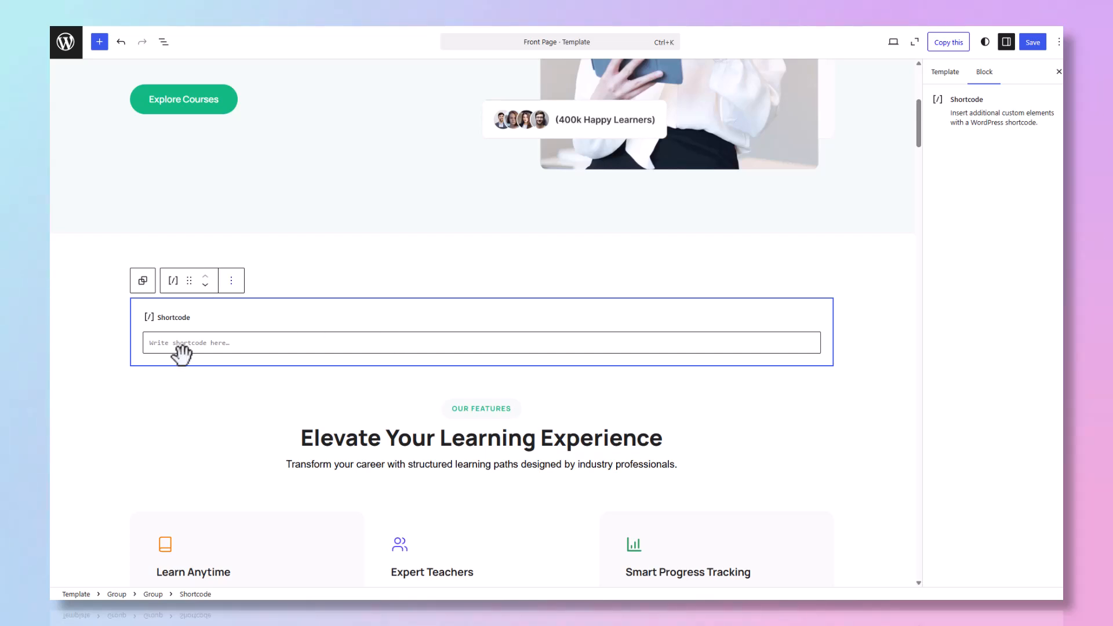
left_click(230, 351)
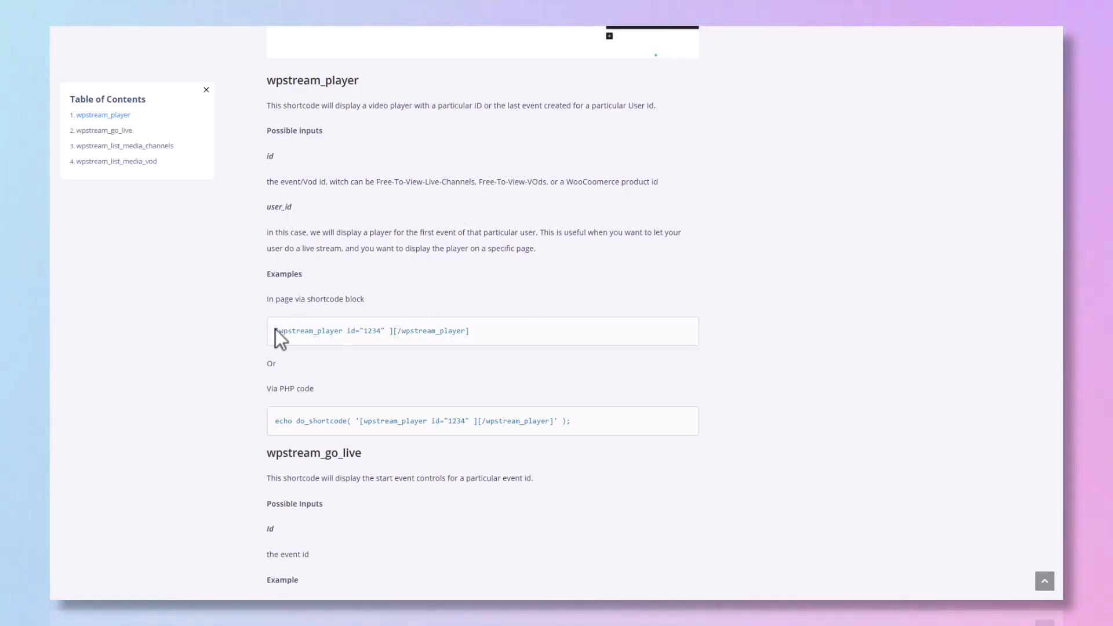
- Copy the wpstream_player shortcode-block example from the WpStream documentation and paste it into the Shortcode block
left_click_drag(272, 330, 472, 325)
key("ctrl+c")
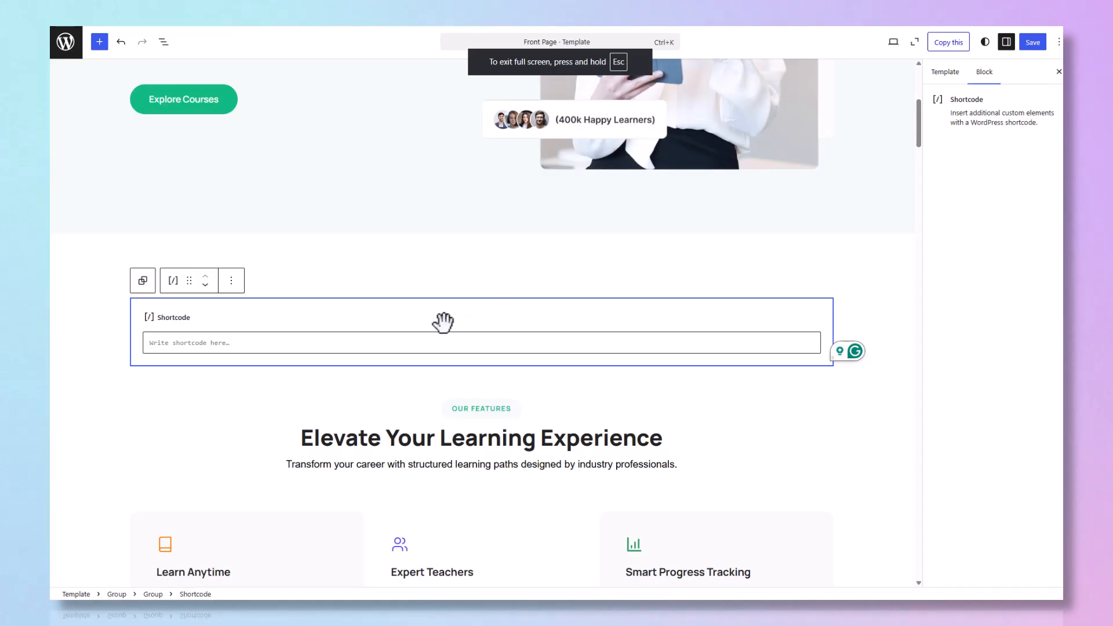
left_click(427, 340)
key("ctrl+v")
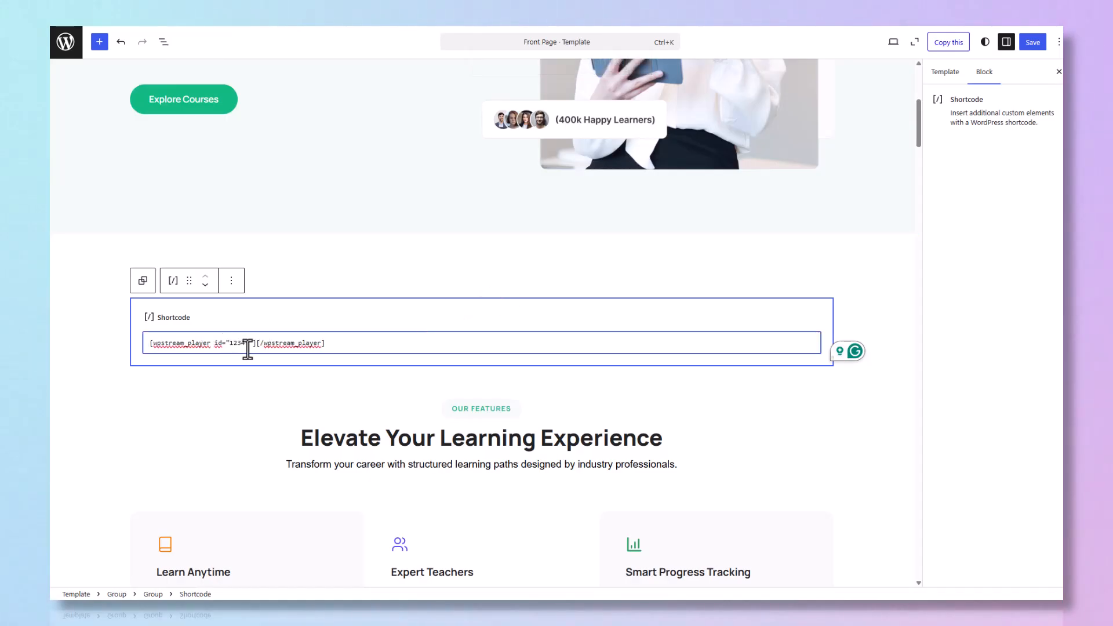
- Edit the shortcode to [wpstream_player id="6"][/wpstream_player] and save the front page template
type("6")
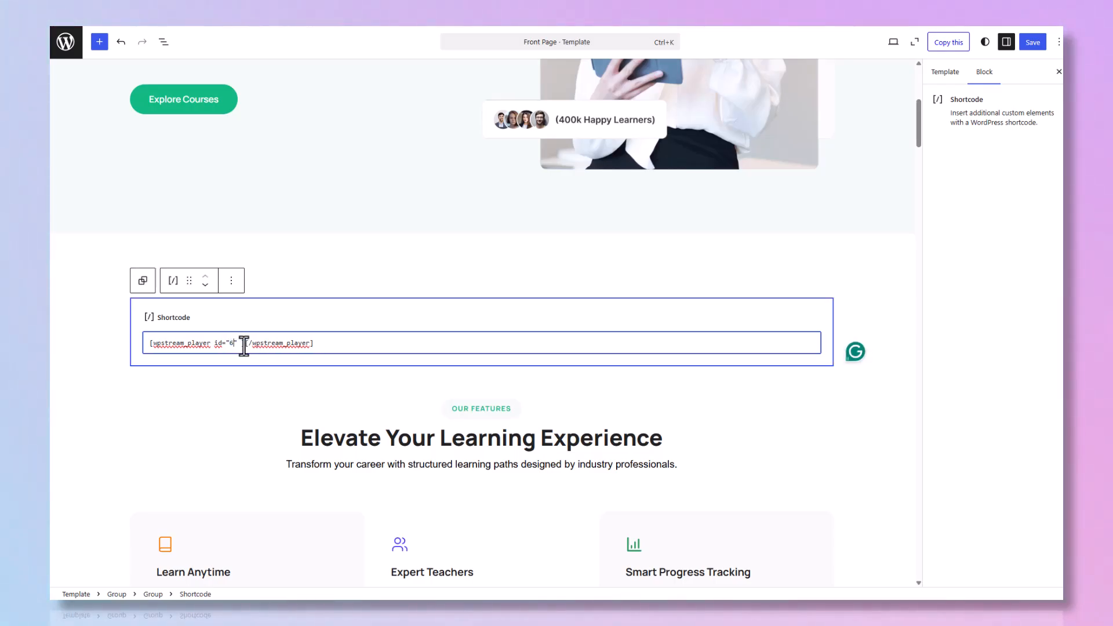
key("Delete")
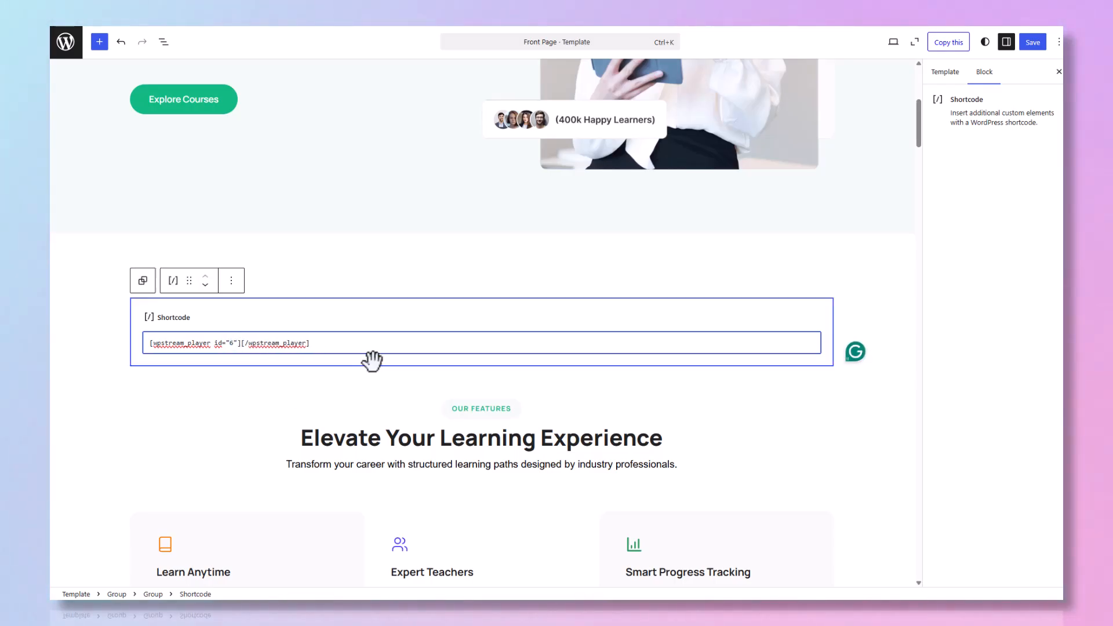
left_click(436, 304)
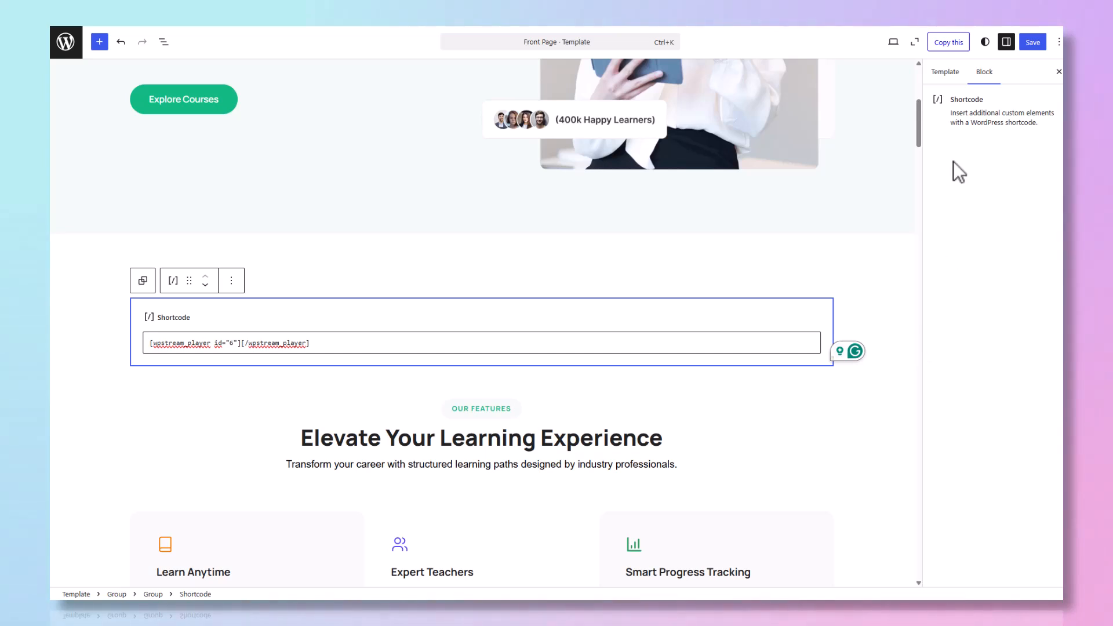
left_click(1031, 43)
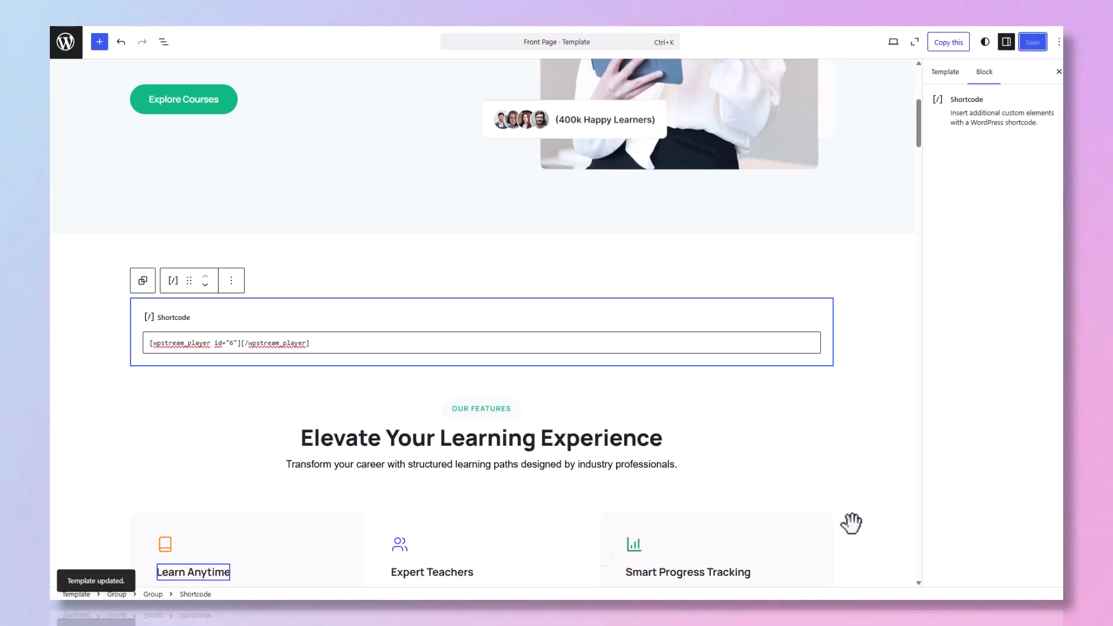
- View the live site and examine the embedded player in the features section of the home page
left_click(893, 43)
left_click(819, 151)
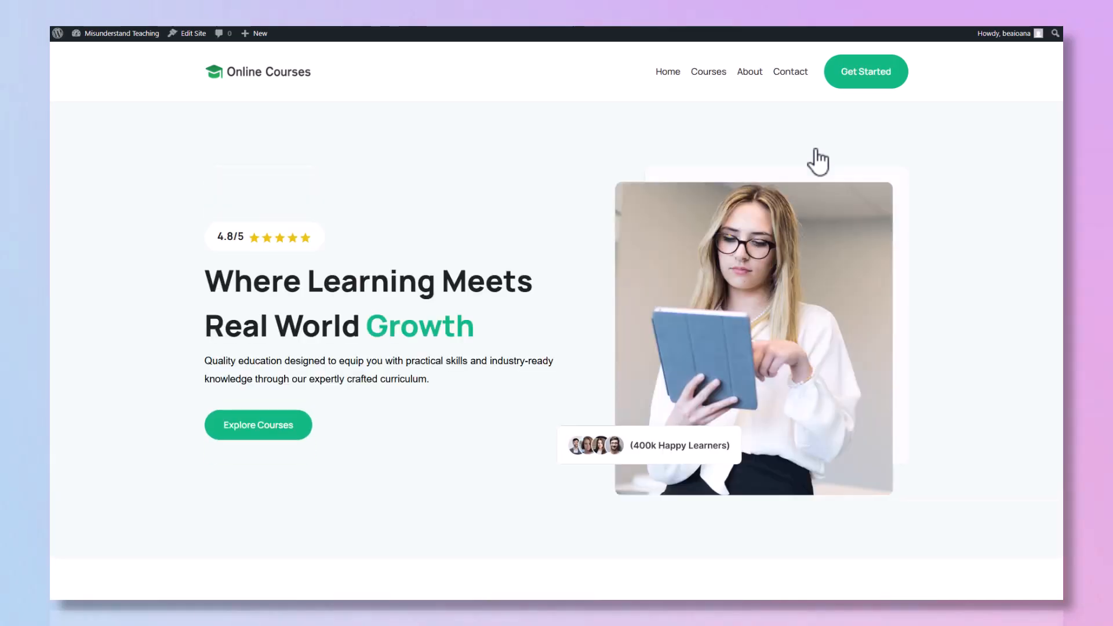
scroll(979, 360, "down", 2)
scroll(979, 353, "down", 4)
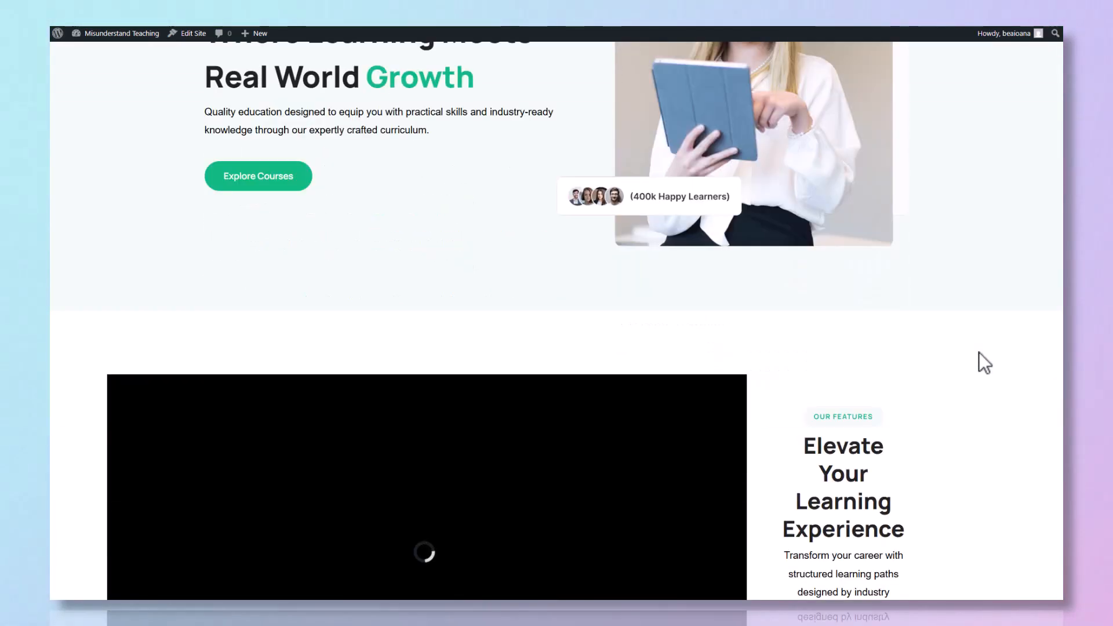
scroll(387, 392, "down", 2)
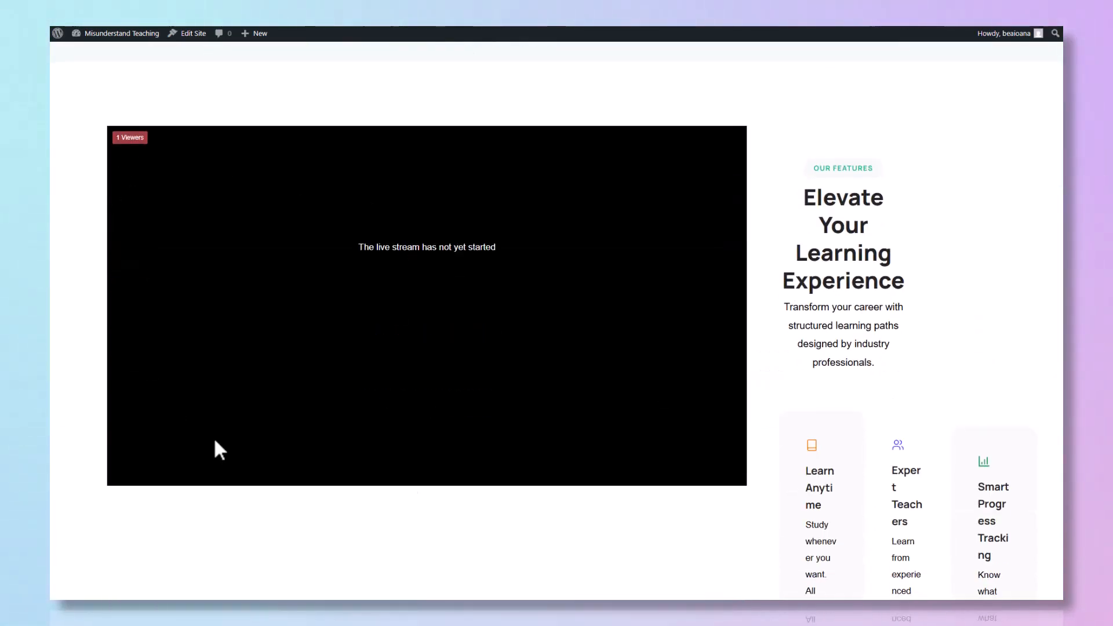
- Move the Shortcode block into the empty hero column beside the "Where Learning Meets Real World Growth" heading and save the front page template
scroll(575, 400, "up", 2)
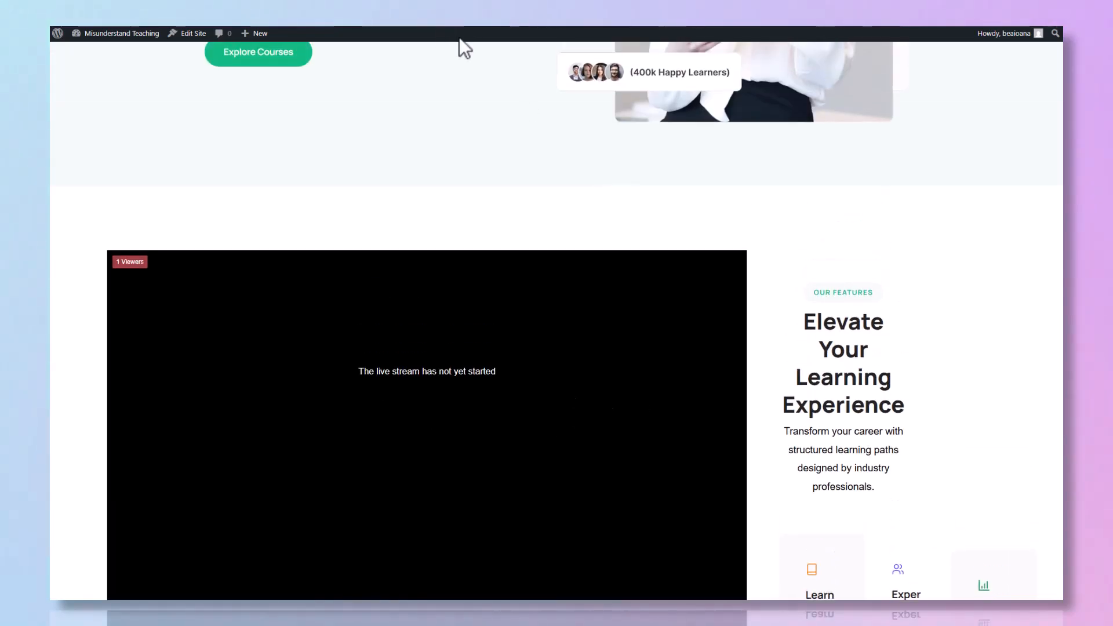
left_click(174, 36)
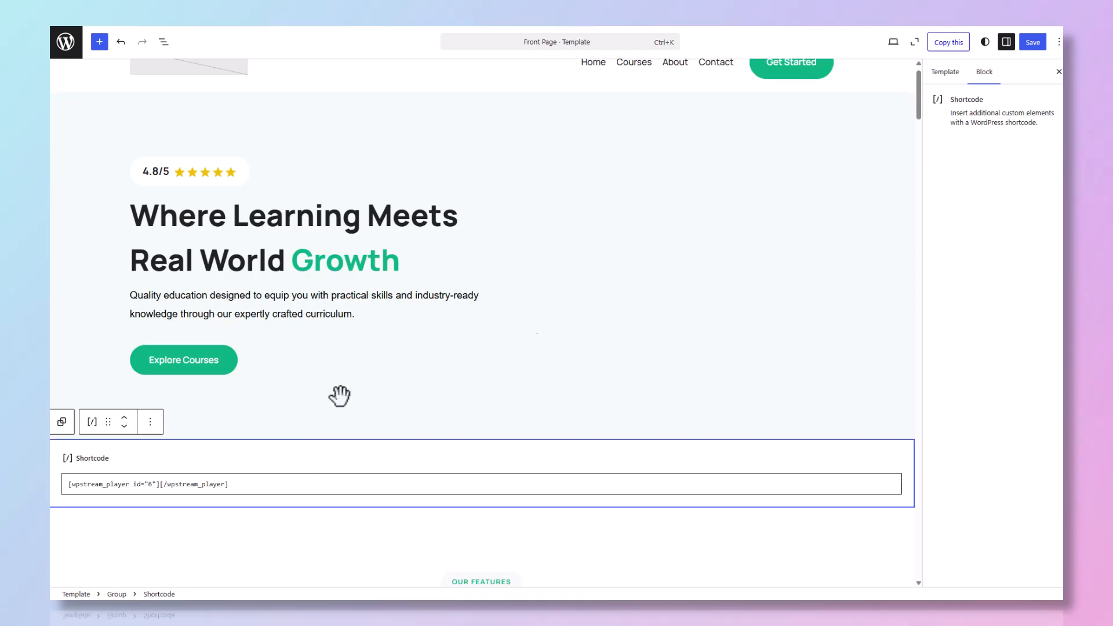
left_click_drag(240, 467, 600, 262)
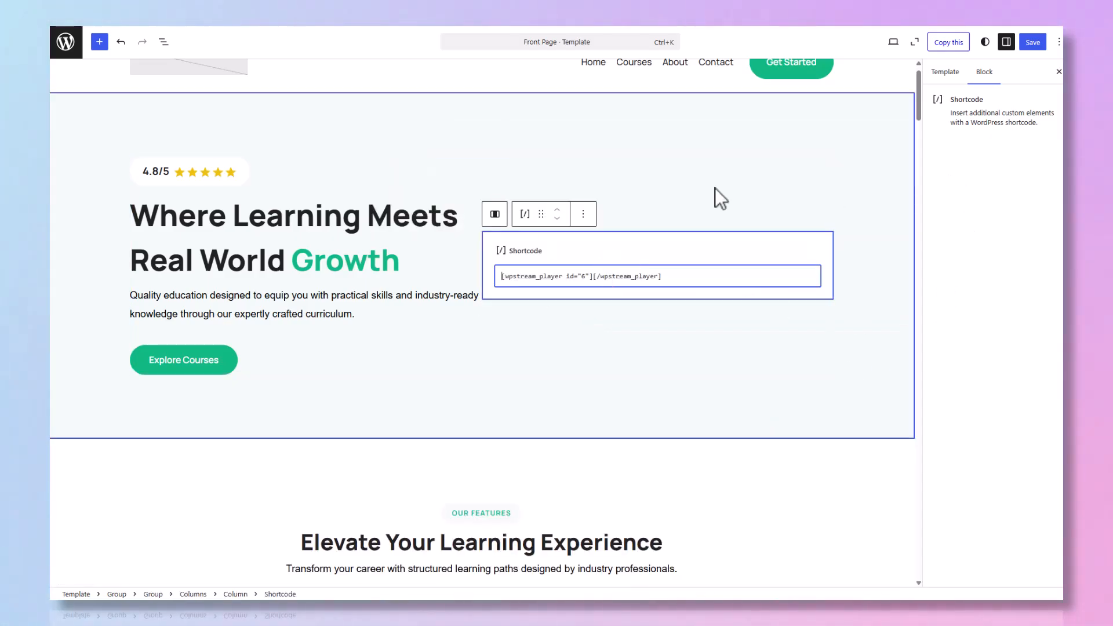
left_click(1032, 42)
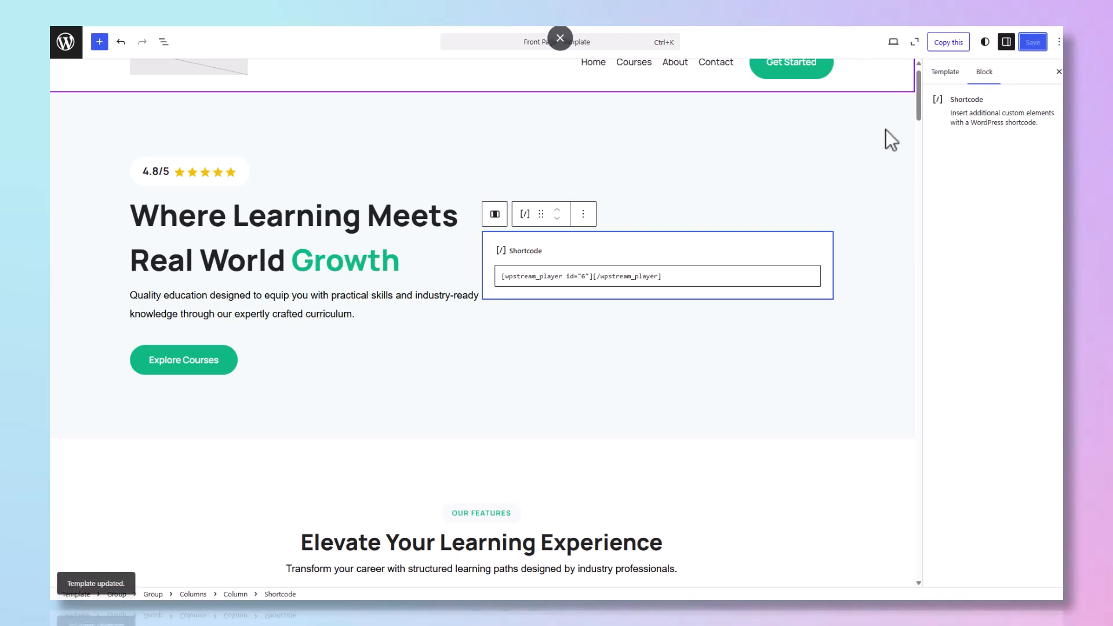
- View the live site and check the player in the hero section of the home page
left_click(894, 44)
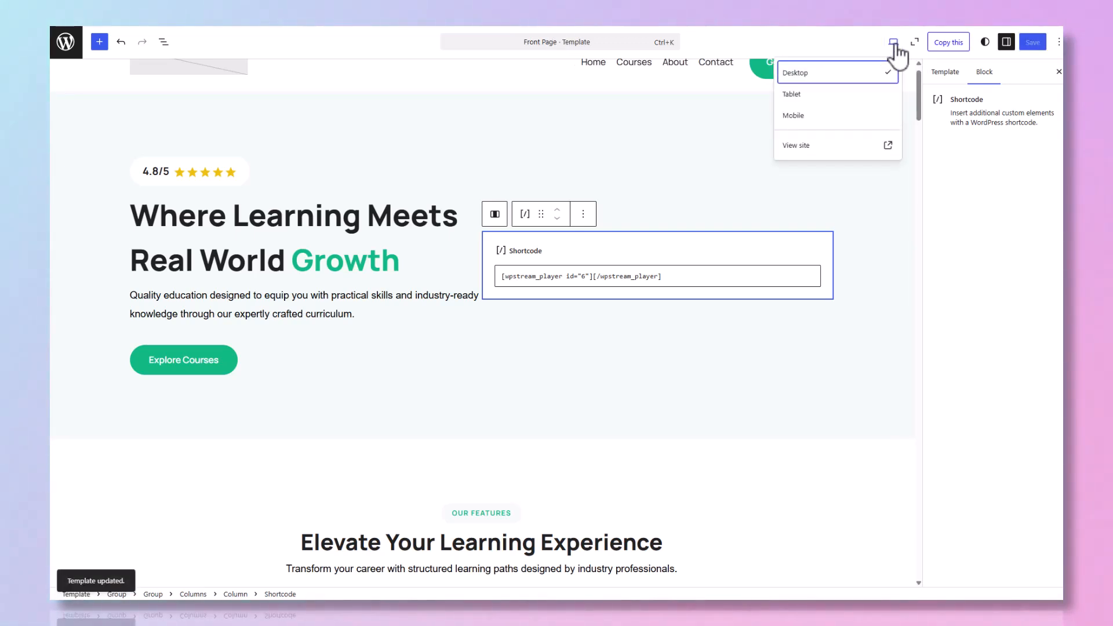
left_click(834, 148)
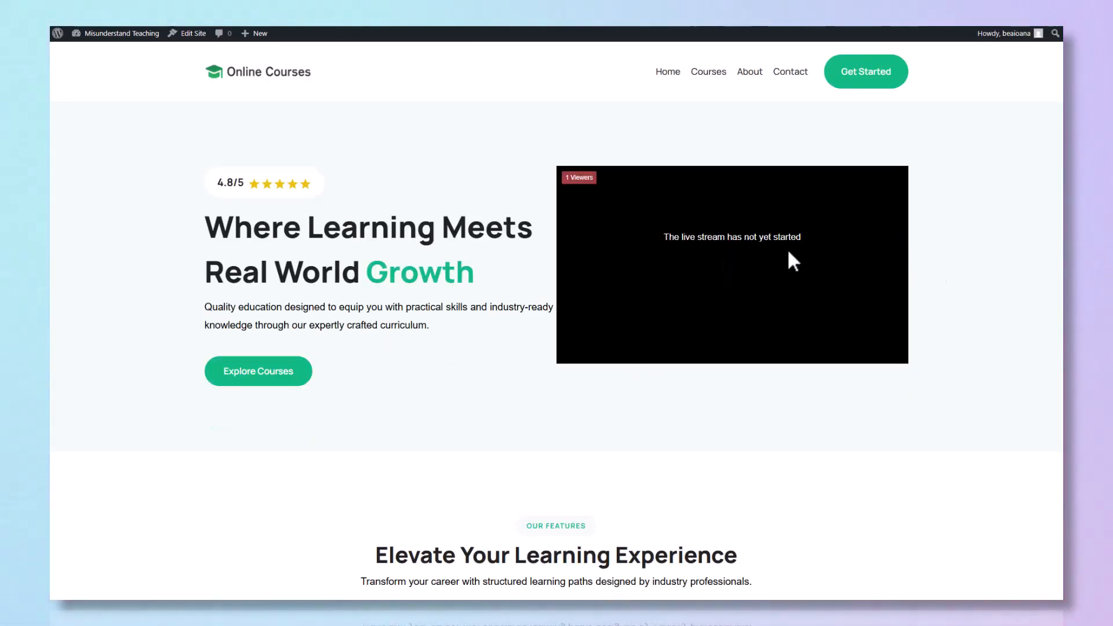
- Switch to OBS and set the stream server to rtmp://wpstre.am/golive/, copied from the Online Course channel's external streaming app details
key("alt+Tab")
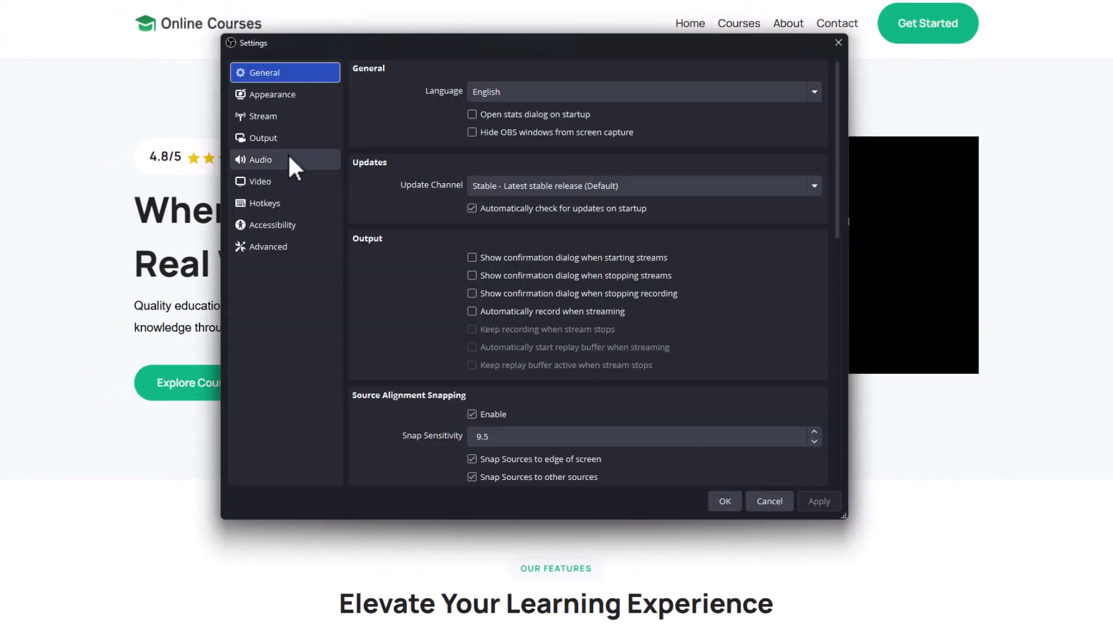
left_click(254, 116)
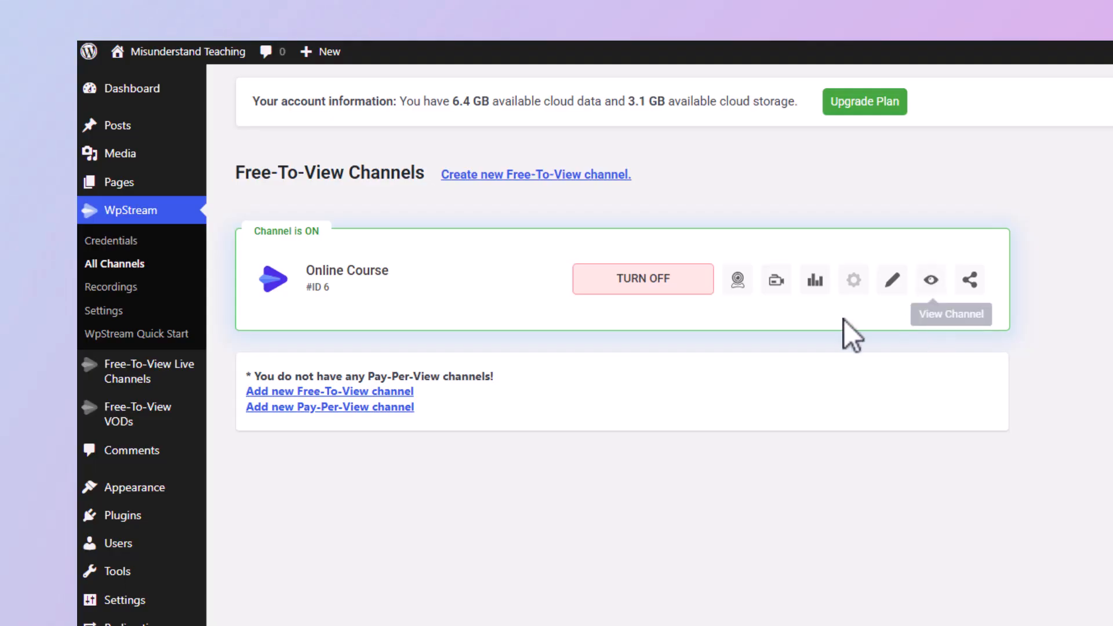
left_click(776, 280)
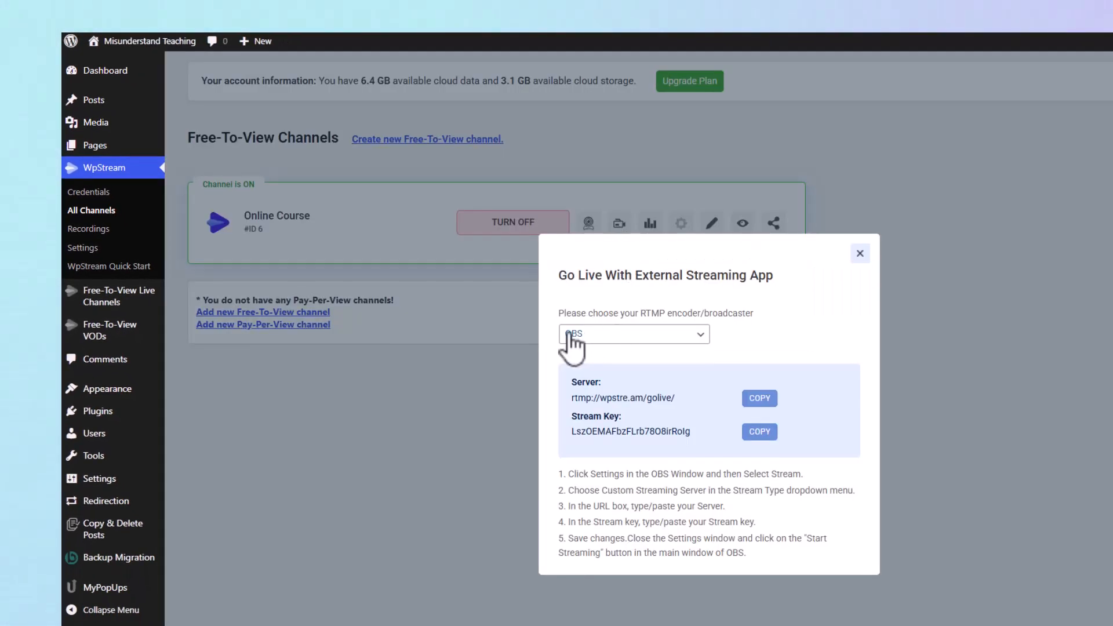
left_click(759, 398)
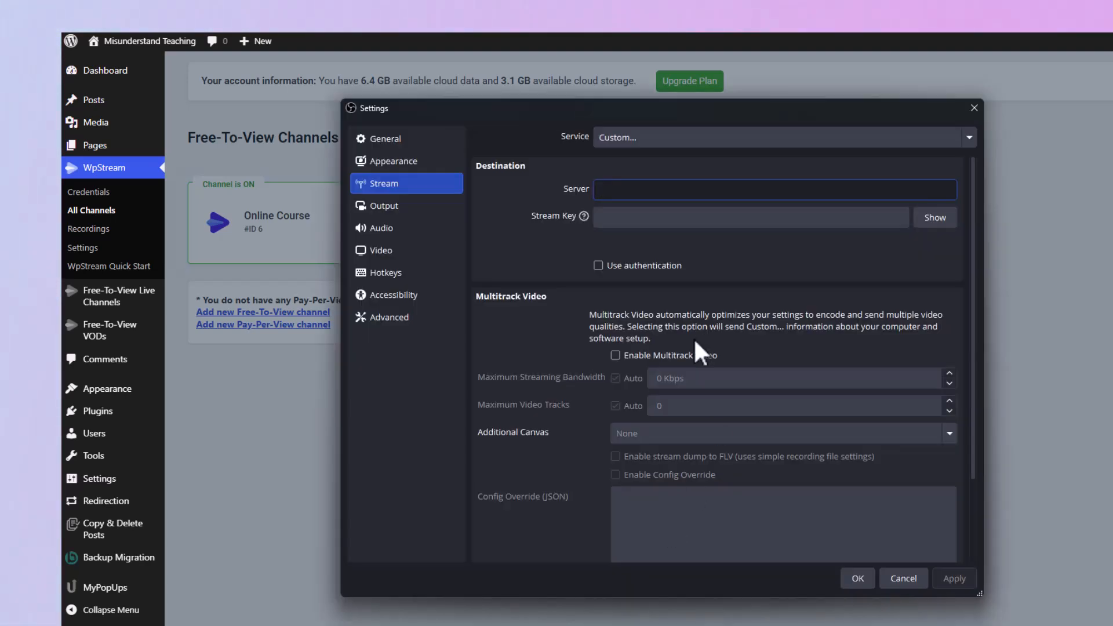
key("ctrl+v")
- Copy the channel's stream key from WpStream into the OBS Stream Key field and save the stream settings
left_click(755, 226)
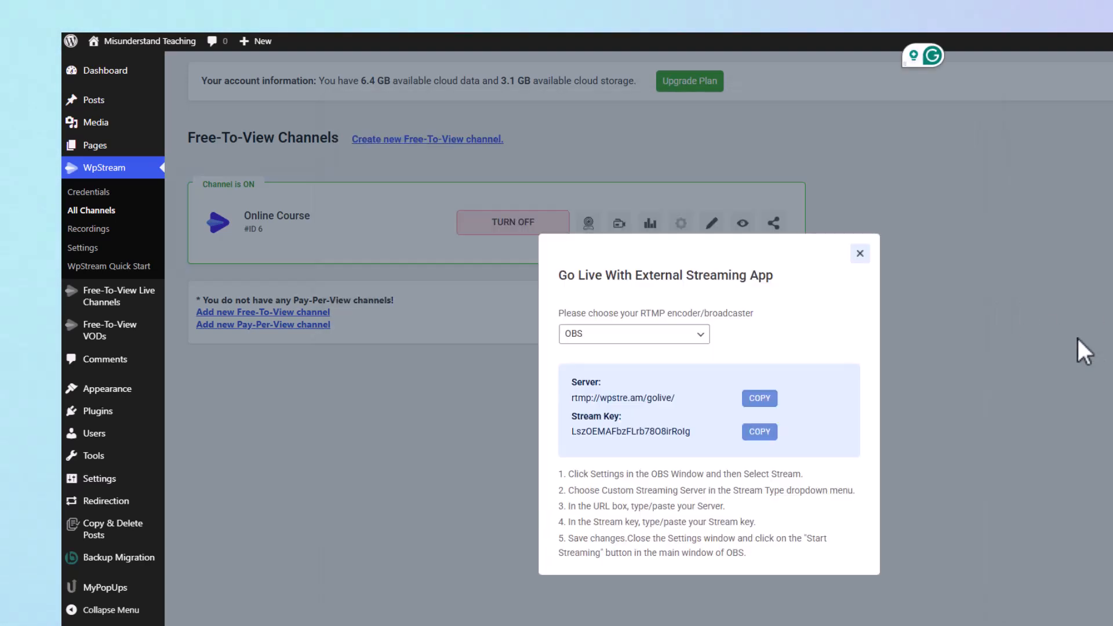
left_click(763, 435)
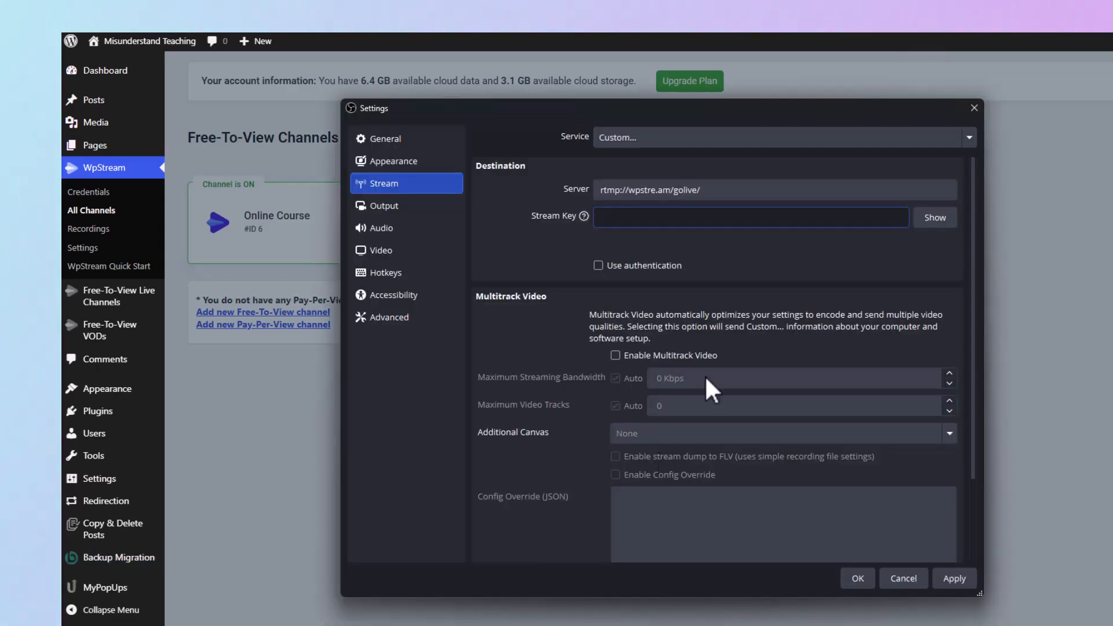
key("ctrl+v")
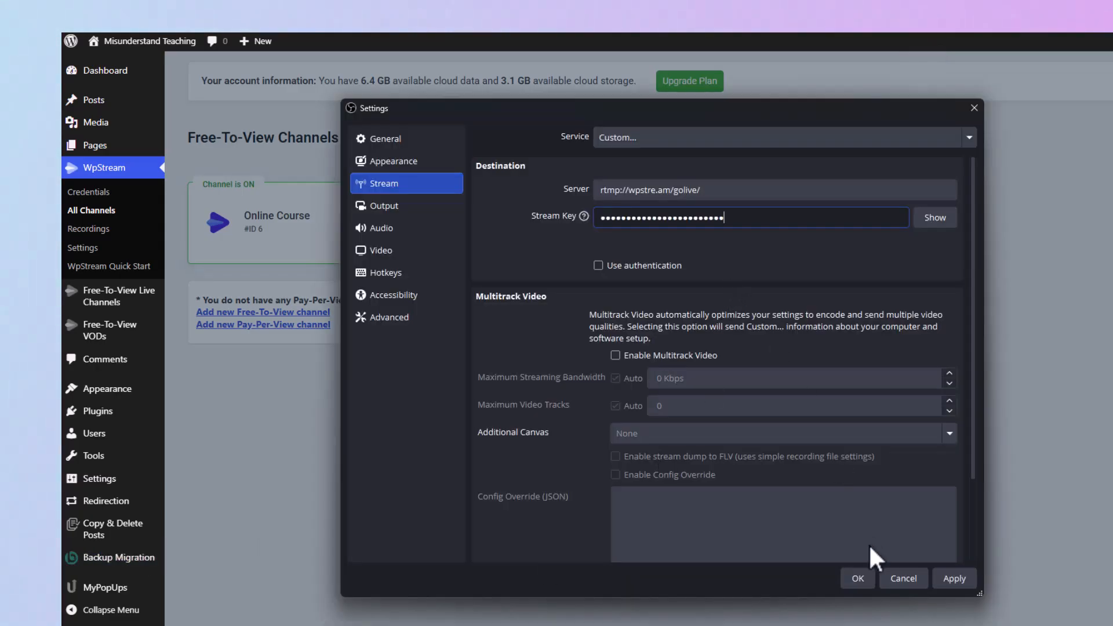
left_click(857, 578)
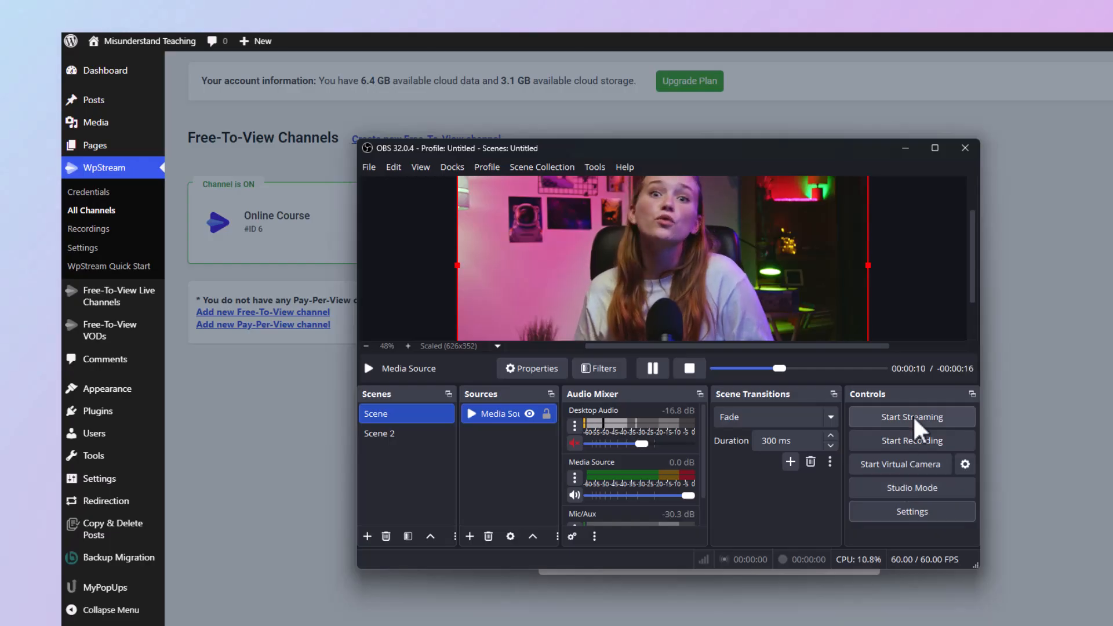
- Start streaming from OBS and switch to the website's home page to watch the live player
left_click(912, 415)
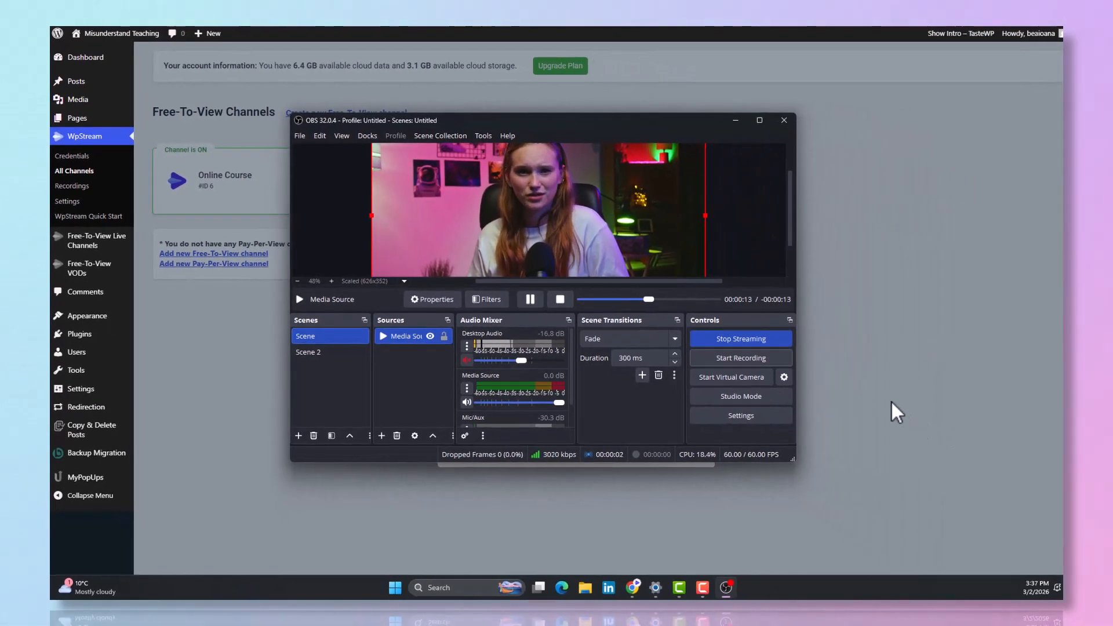
left_click(958, 430)
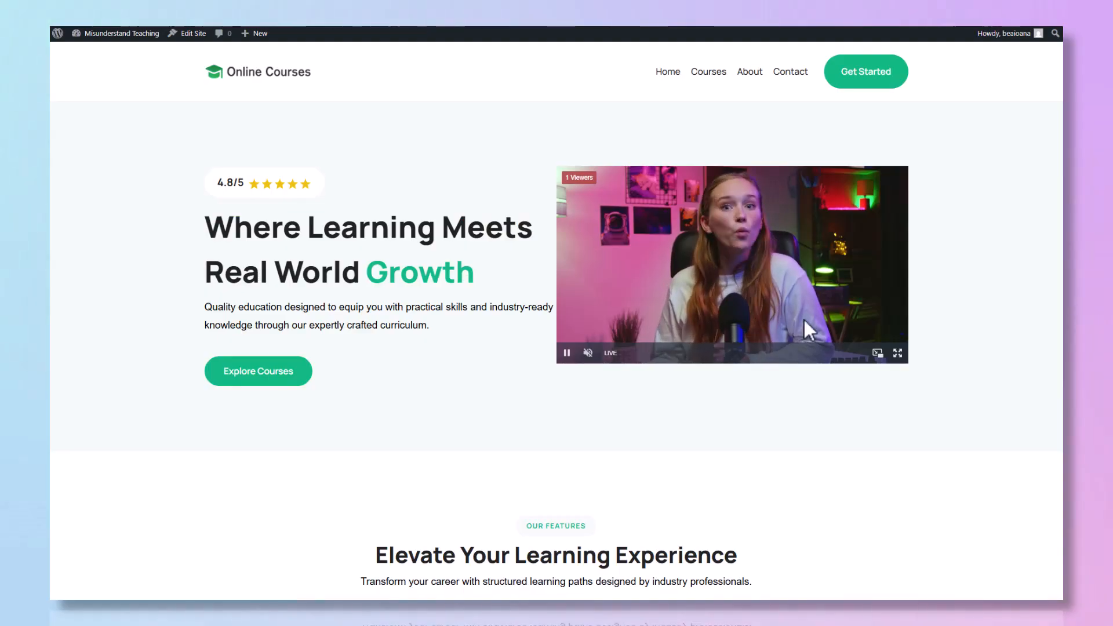
- Play the live stream in picture-in-picture while browsing down to Popular Courses, and return the video to the page's player
left_click(877, 355)
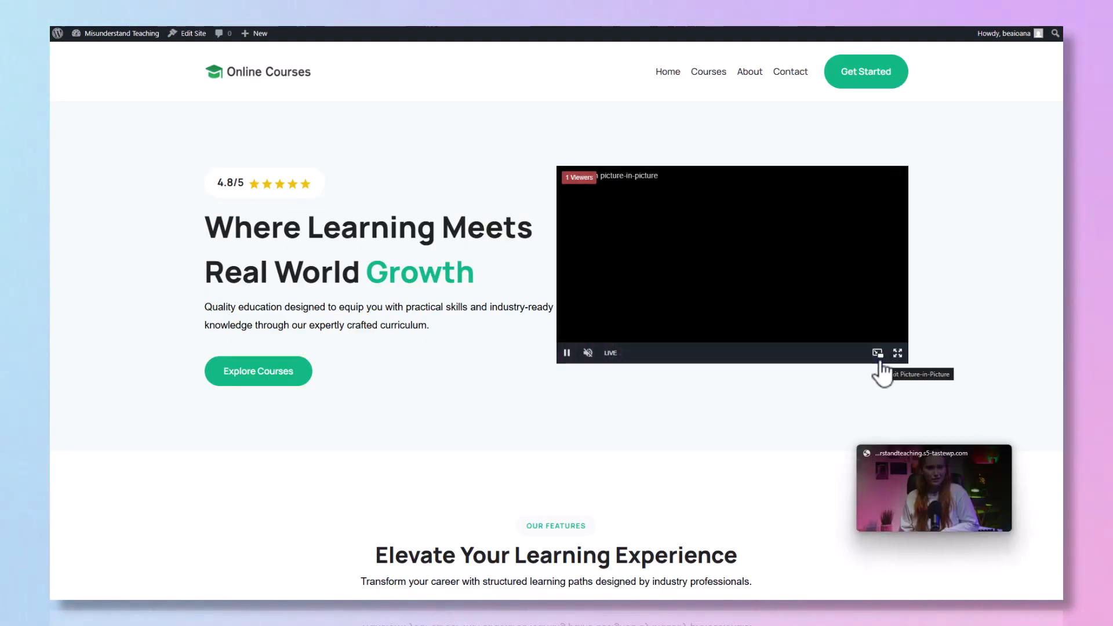
scroll(1037, 353, "down", 2)
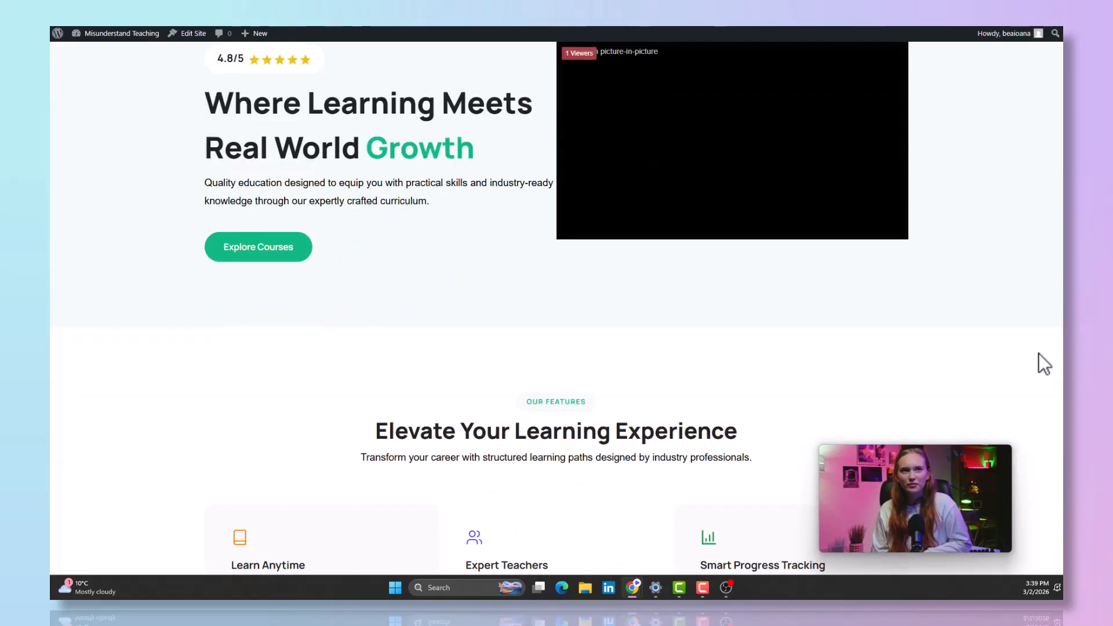
scroll(1038, 353, "down", 4)
scroll(1038, 353, "down", 4)
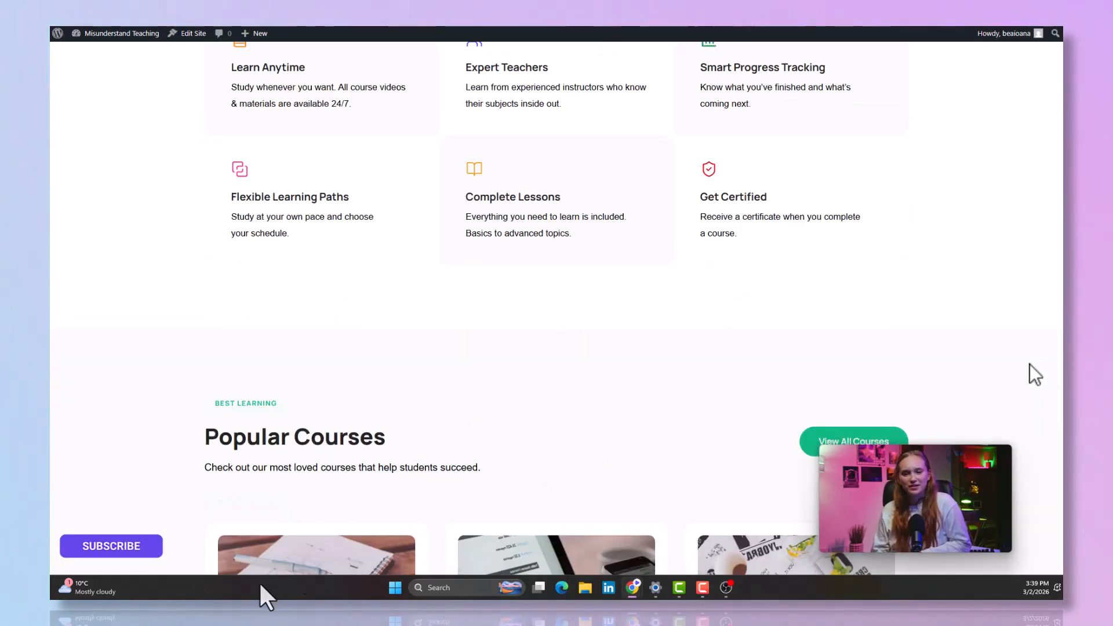
scroll(1035, 374, "down", 2)
mouse_move(966, 487)
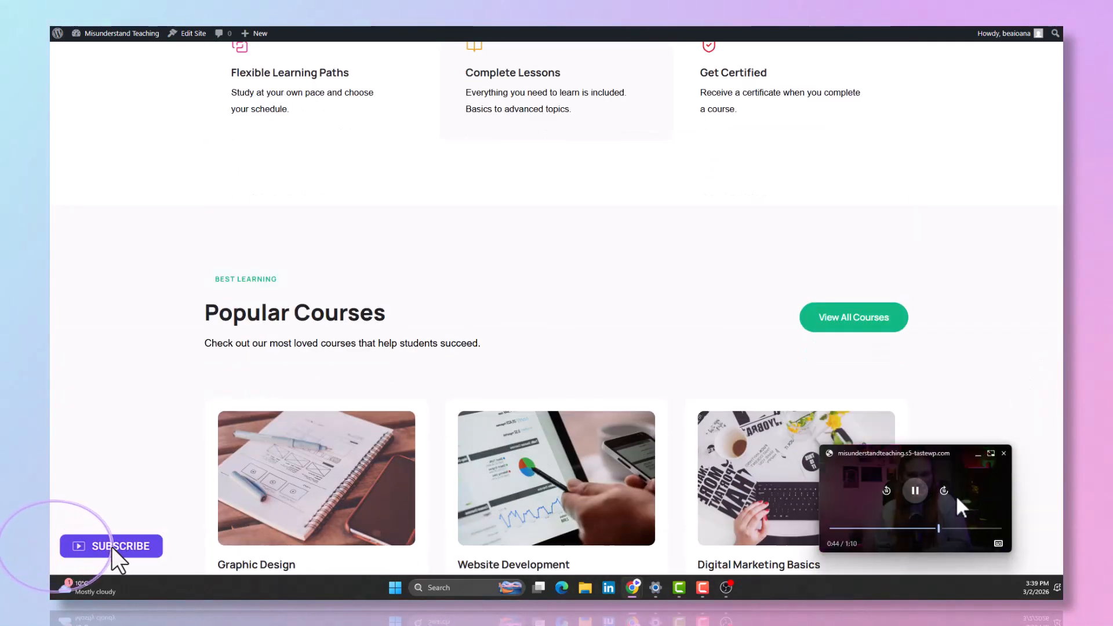
left_click(991, 452)
scroll(995, 451, "up", 12)
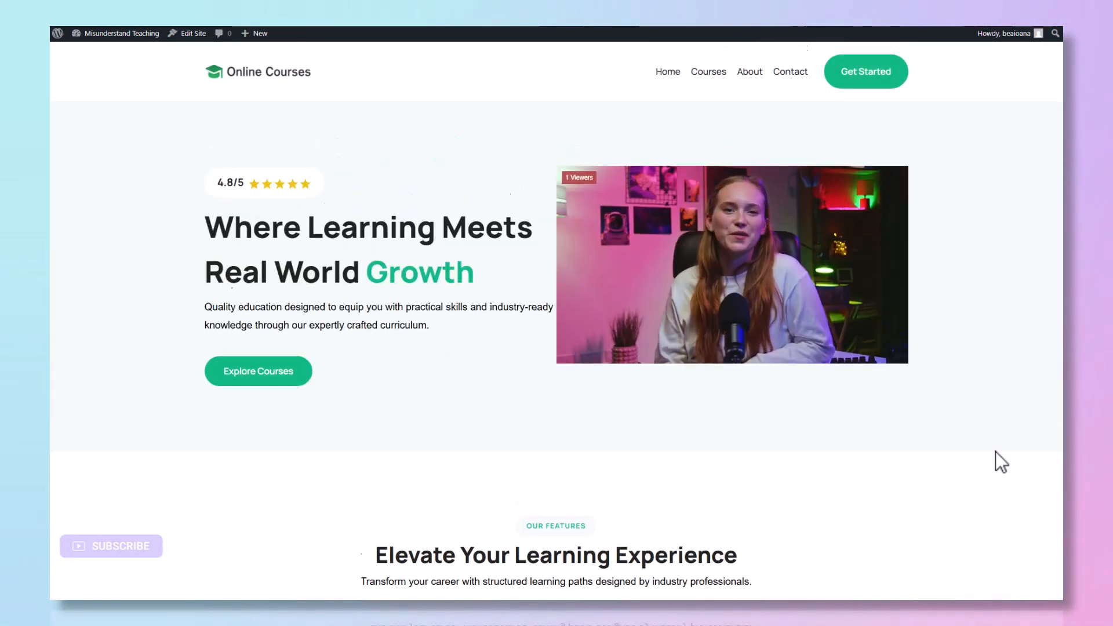
- Stop the stream in OBS and return to the website's home page
mouse_move(653, 299)
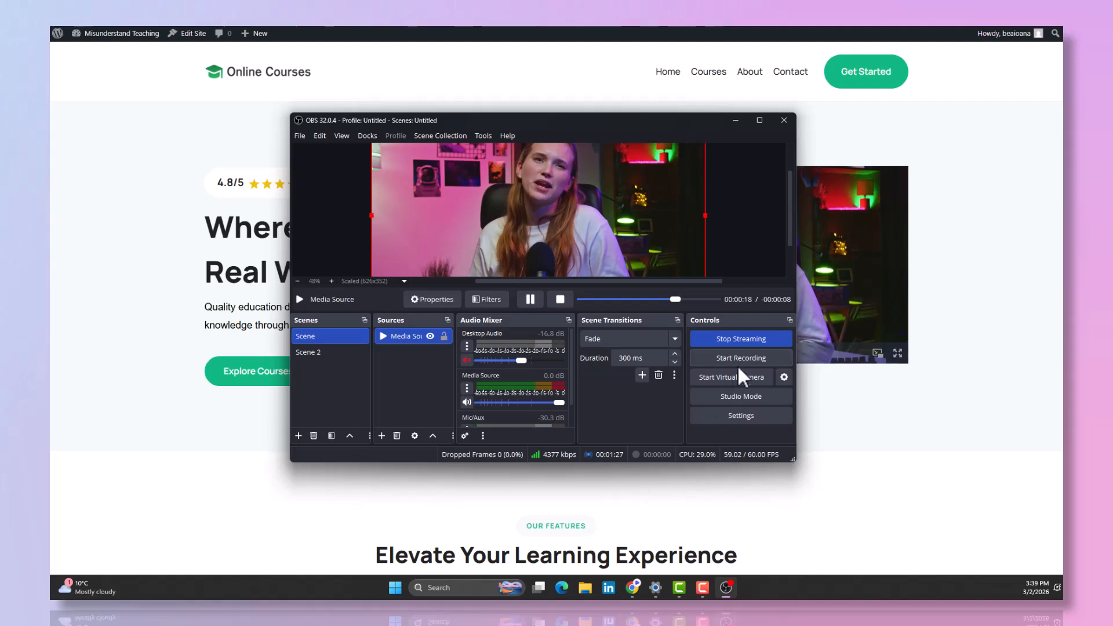
left_click(743, 335)
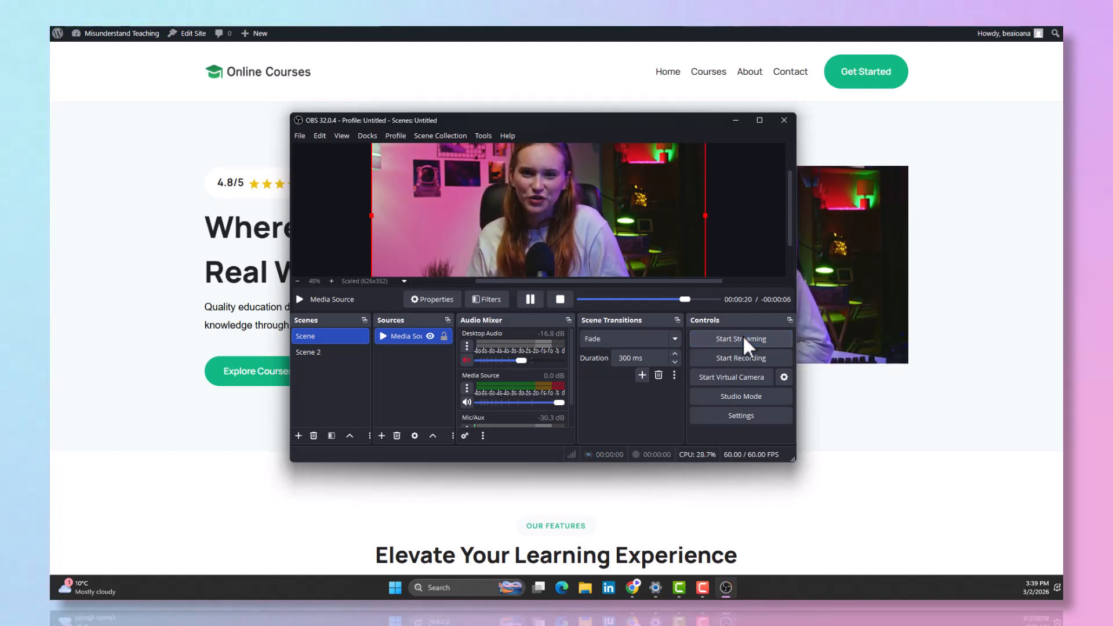
key("alt+Tab")
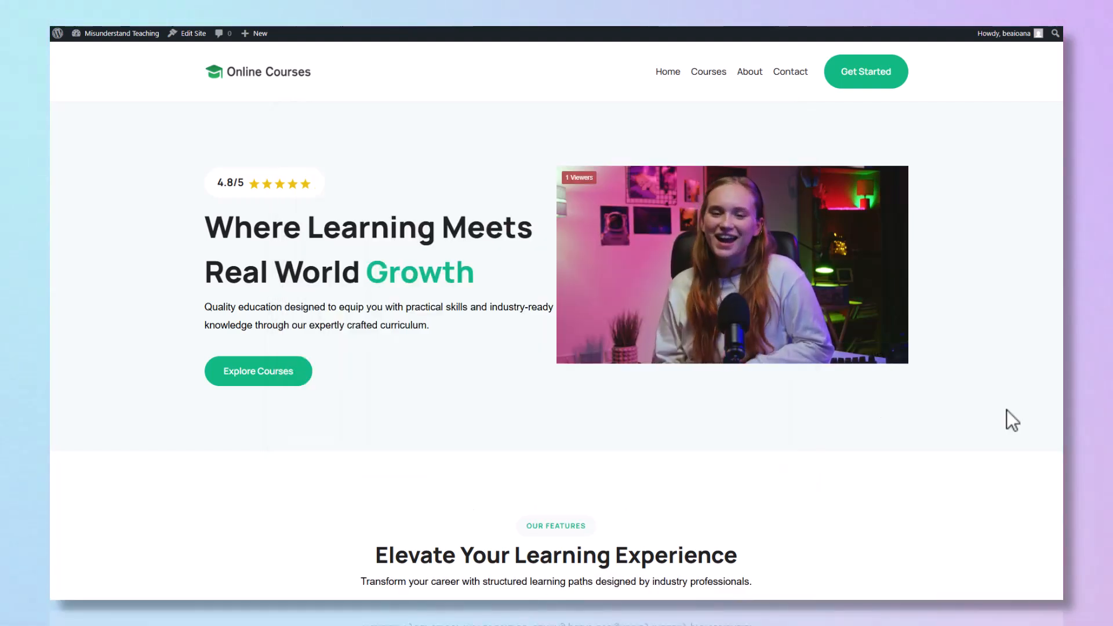